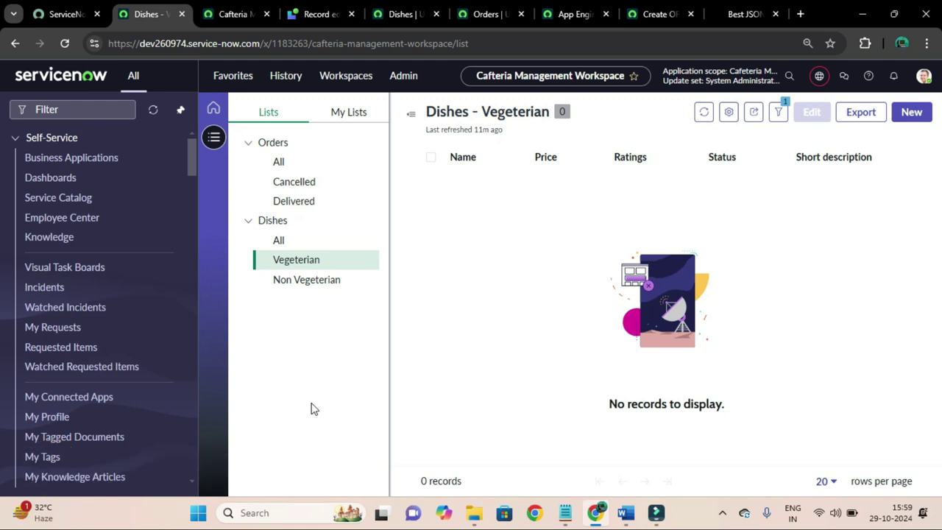
# - Open the Service Operations Workspace and view the options for opening a new tab
pyautogui.click(340, 81)
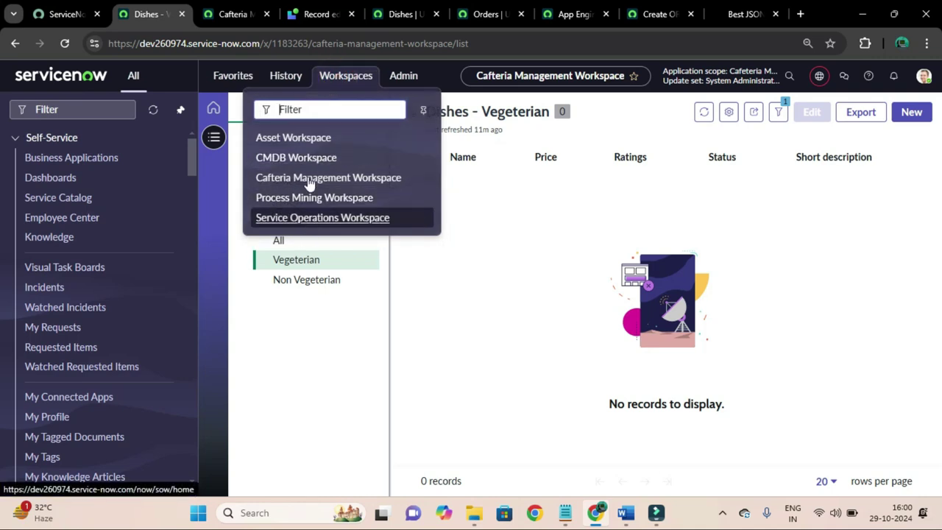
pyautogui.click(310, 218)
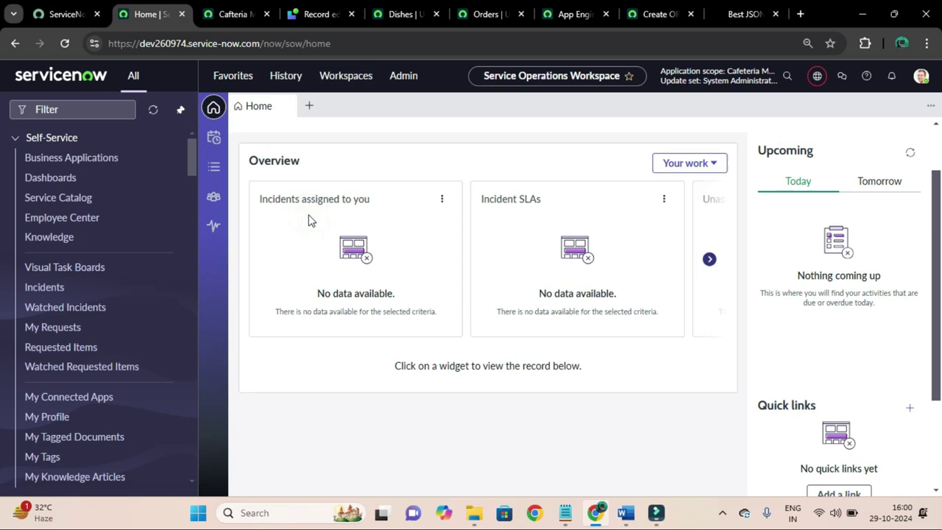
pyautogui.click(309, 108)
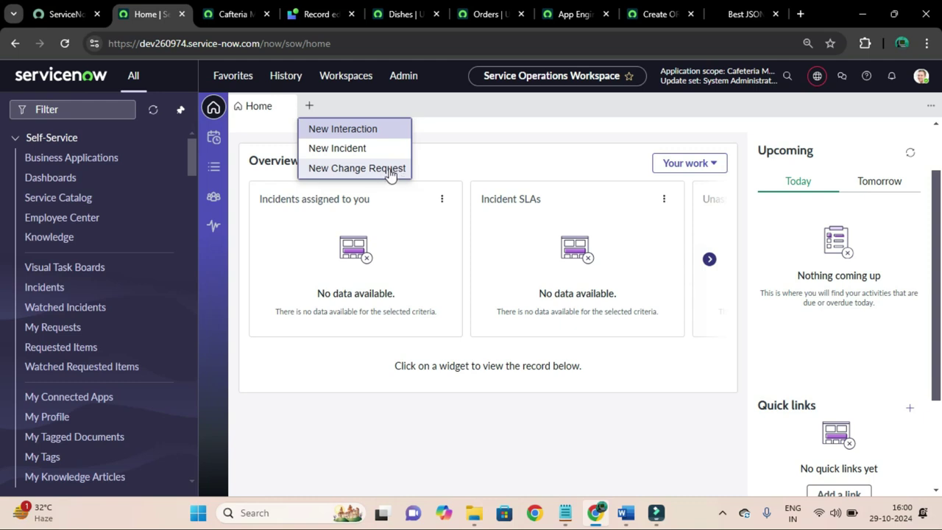
pyautogui.click(406, 102)
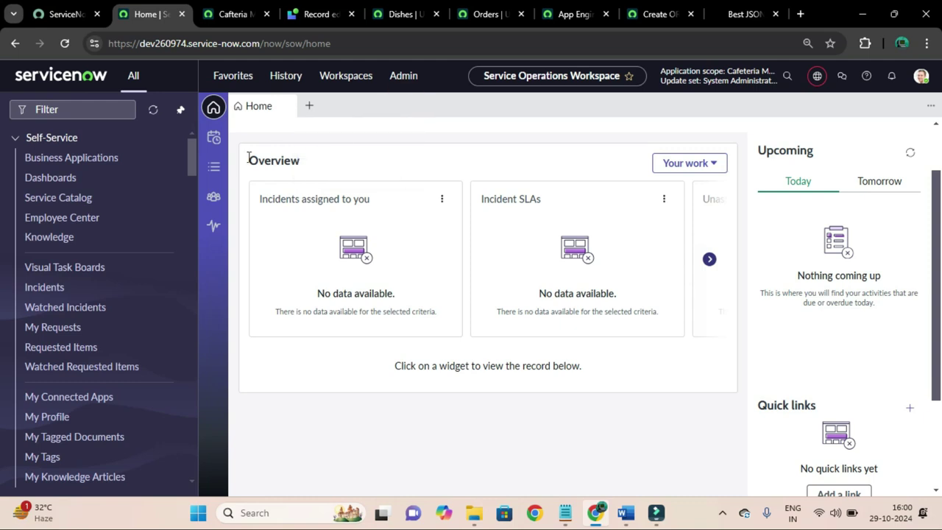
# - Look through the list and home pages of this workspace, and return to the Cafteria Management Workspace
pyautogui.click(215, 166)
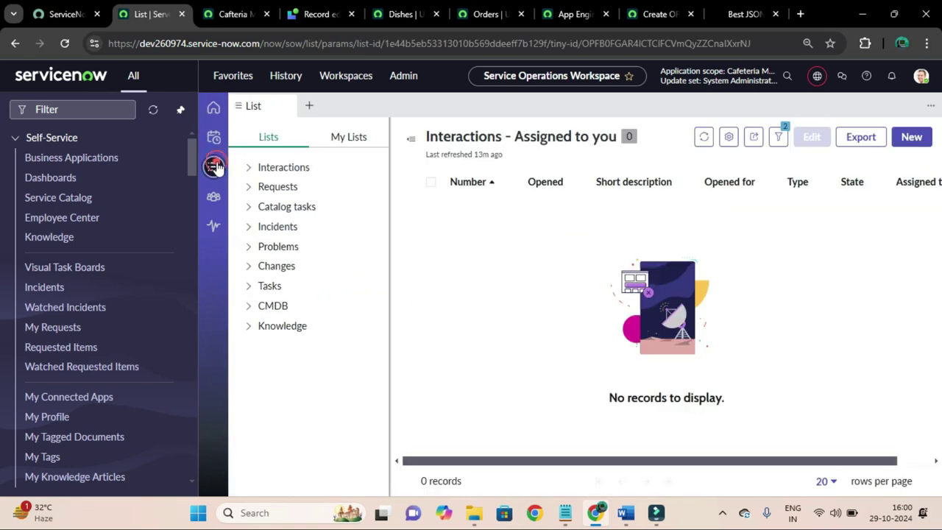
pyautogui.click(214, 108)
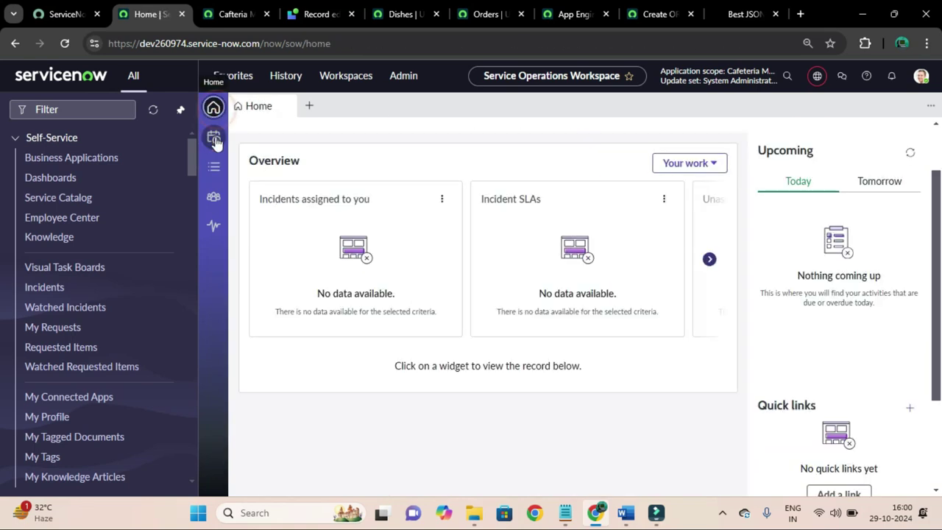
pyautogui.click(214, 166)
pyautogui.click(213, 108)
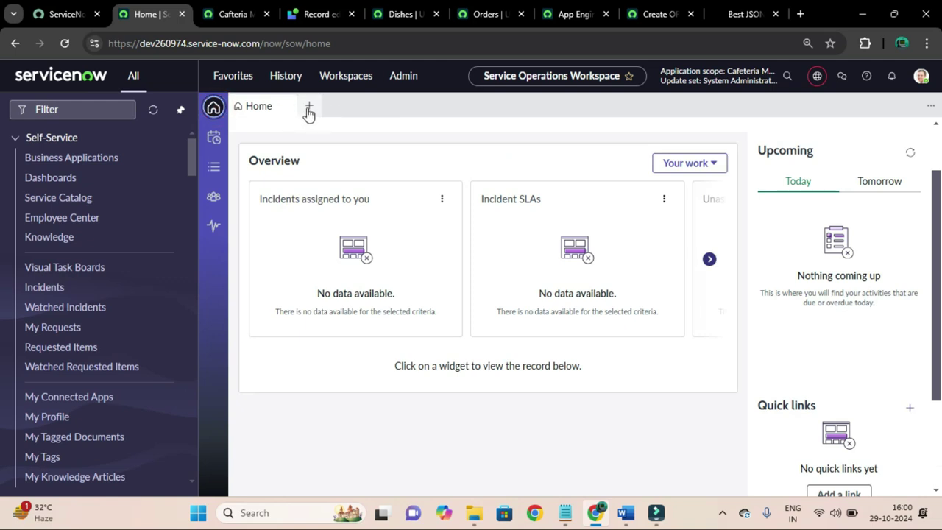
pyautogui.click(214, 166)
pyautogui.click(213, 110)
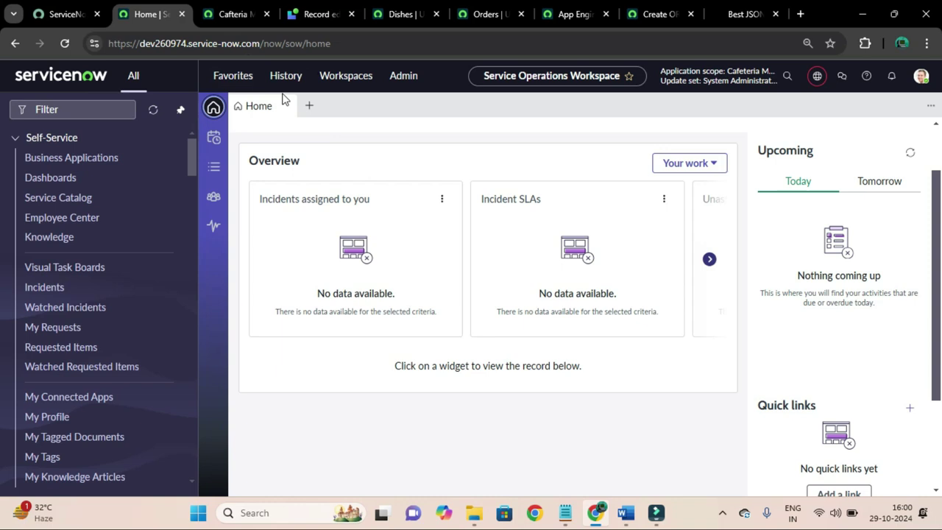
pyautogui.click(352, 76)
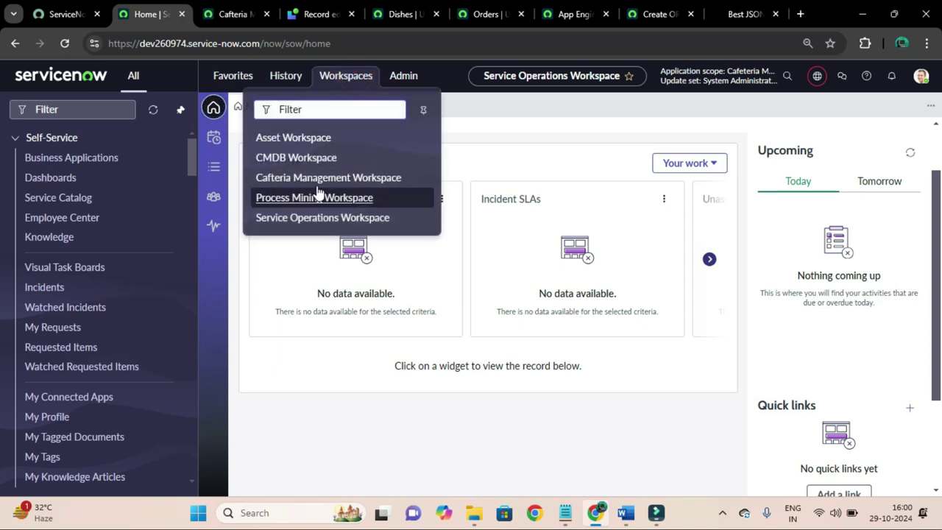
pyautogui.click(317, 180)
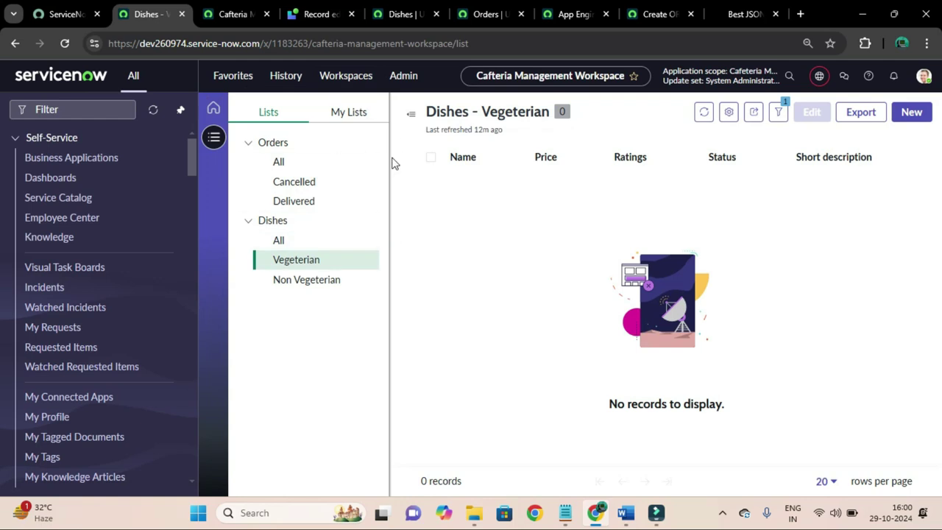
# - Find the Experiences module by searching for "experiences" and open its UX Applications list in a new browser tab
pyautogui.click(122, 110)
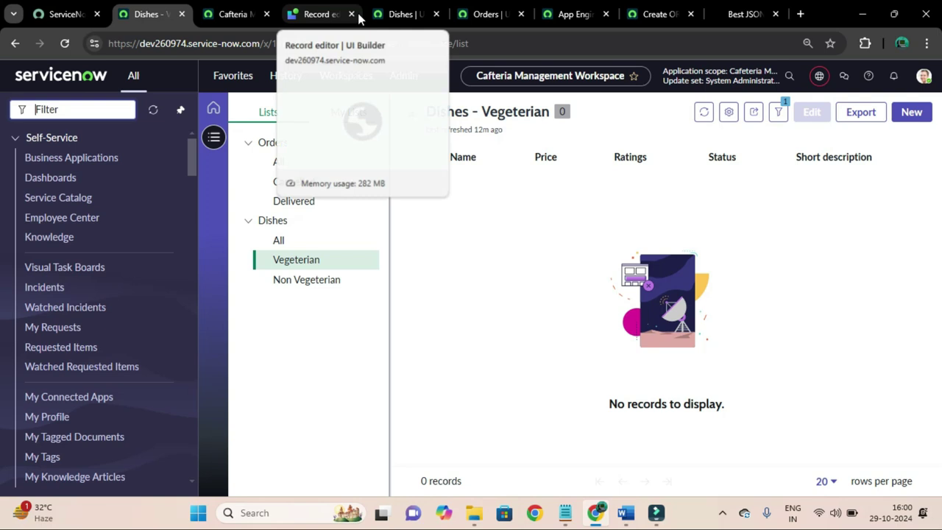
pyautogui.click(114, 104)
pyautogui.write('ex')
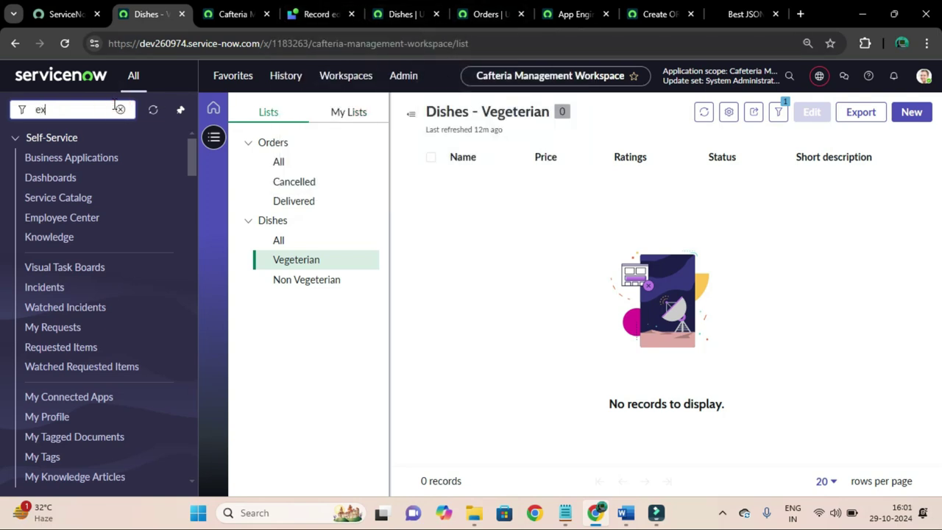
pyautogui.write('per')
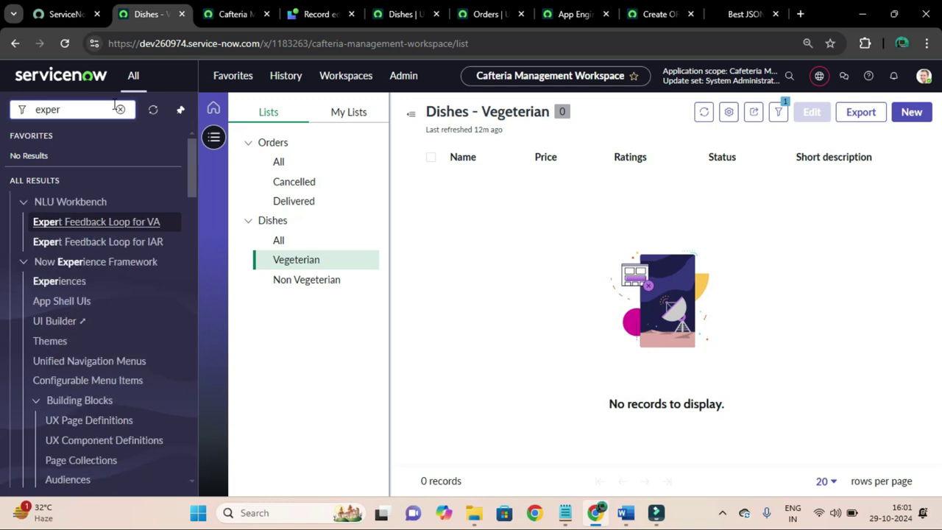
pyautogui.write('iences')
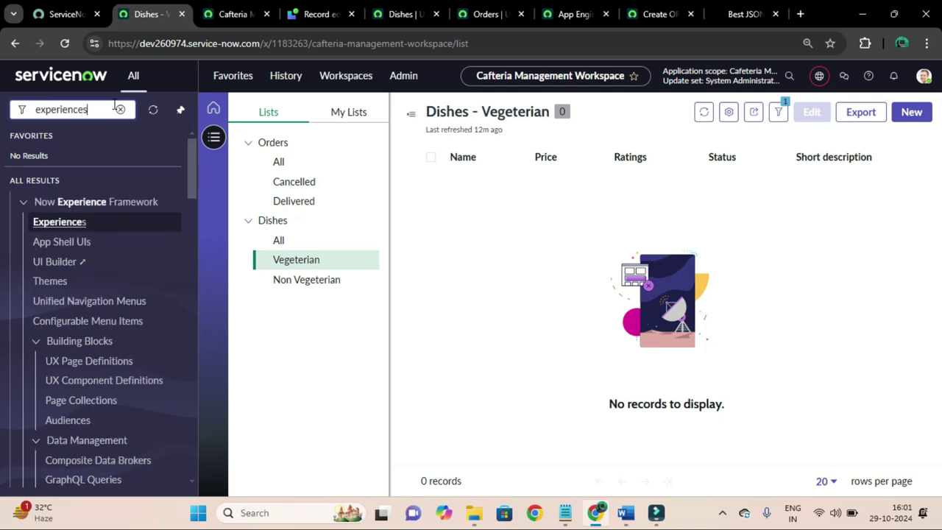
pyautogui.click(63, 225)
pyautogui.rightClick(62, 226)
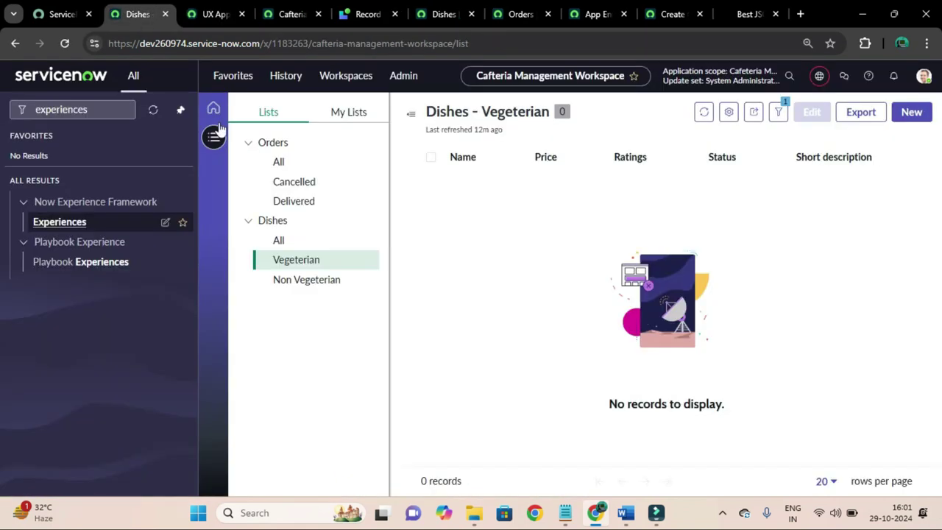
pyautogui.click(213, 14)
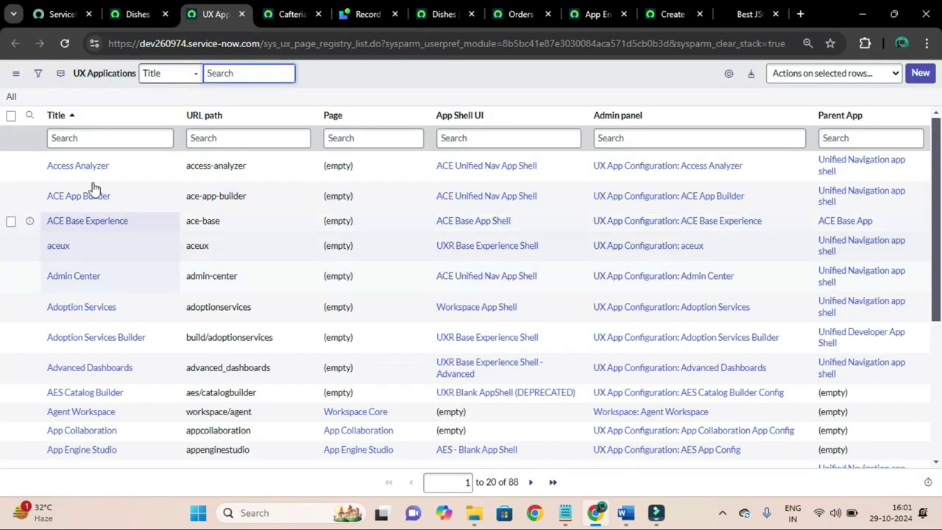
# - Filter the UX applications by titles containing "management" and open the Cafteria Management Workspace record
pyautogui.click(83, 137)
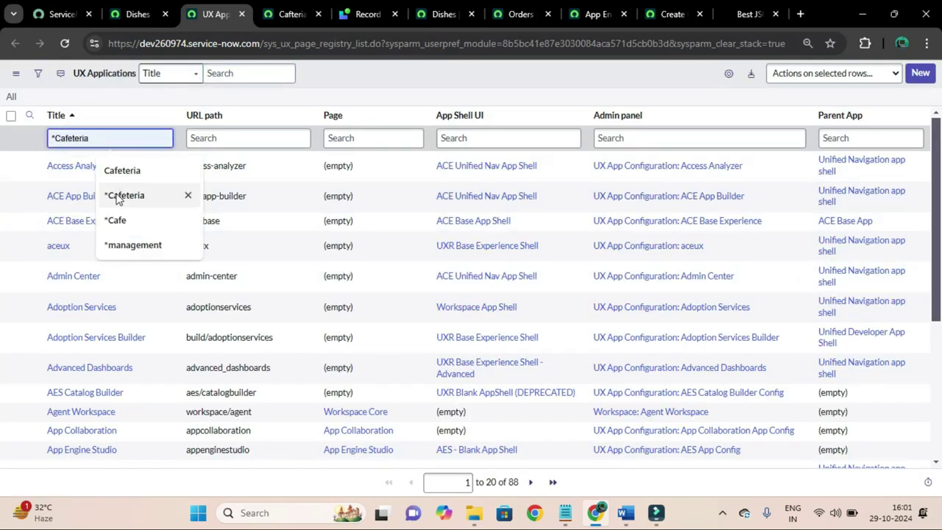
pyautogui.click(122, 245)
pyautogui.press('Return')
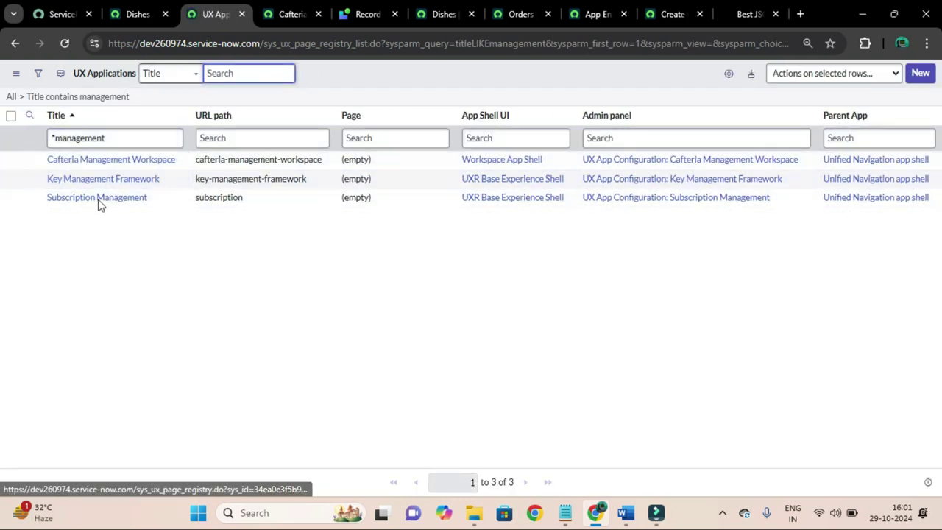
pyautogui.click(95, 164)
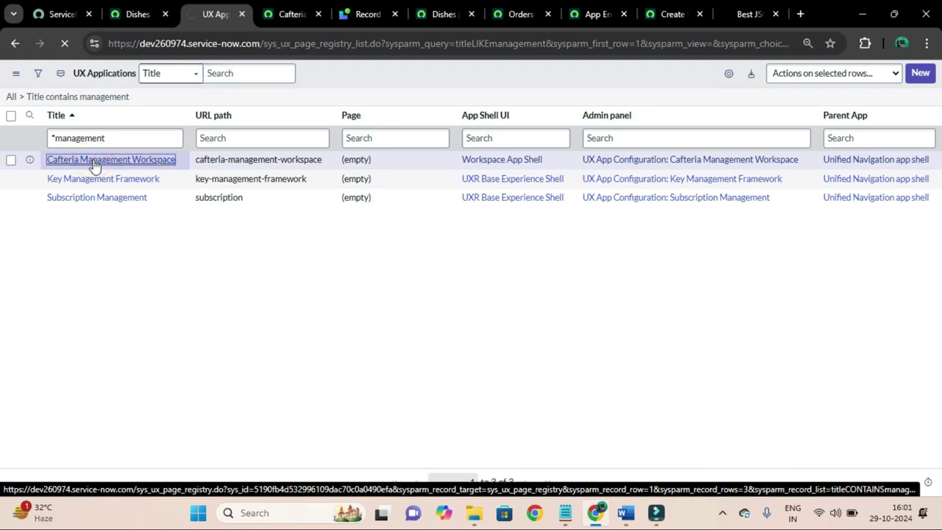
# - Start a new UX page property for the workspace, named chrome_tab with type json
pyautogui.scroll(-2, 93, 199)
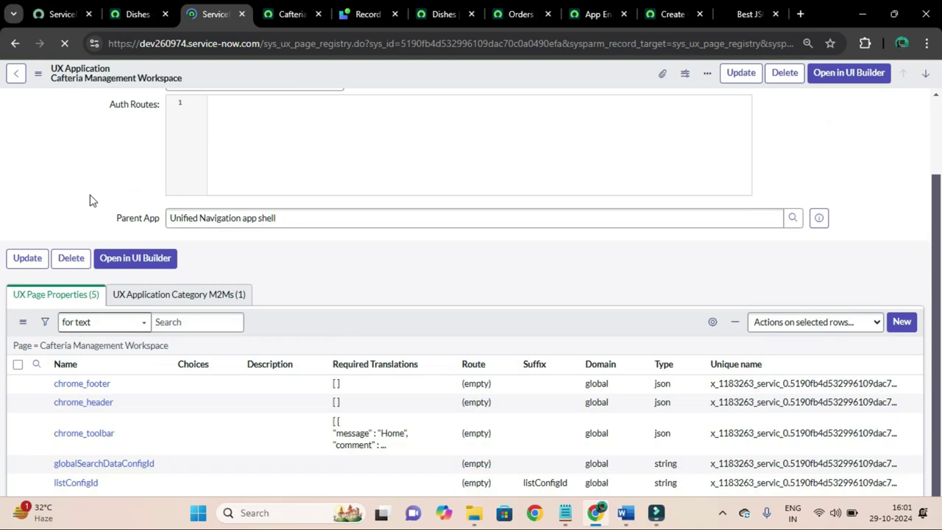
pyautogui.scroll(-1, 88, 381)
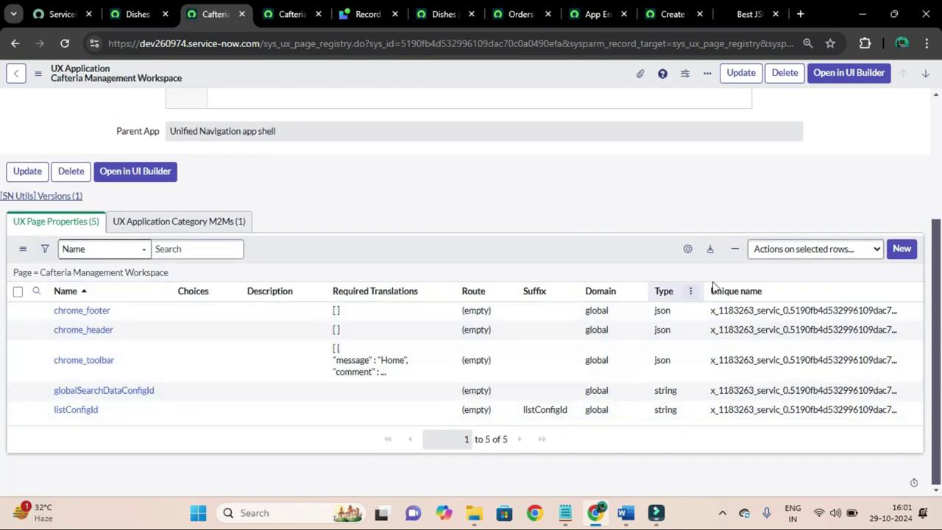
pyautogui.click(902, 251)
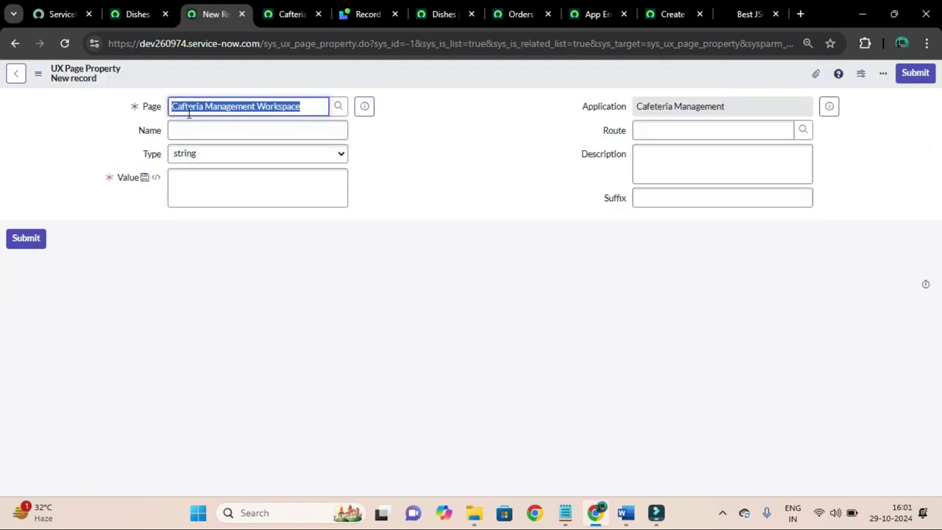
pyautogui.click(195, 130)
pyautogui.write('chrome_tab')
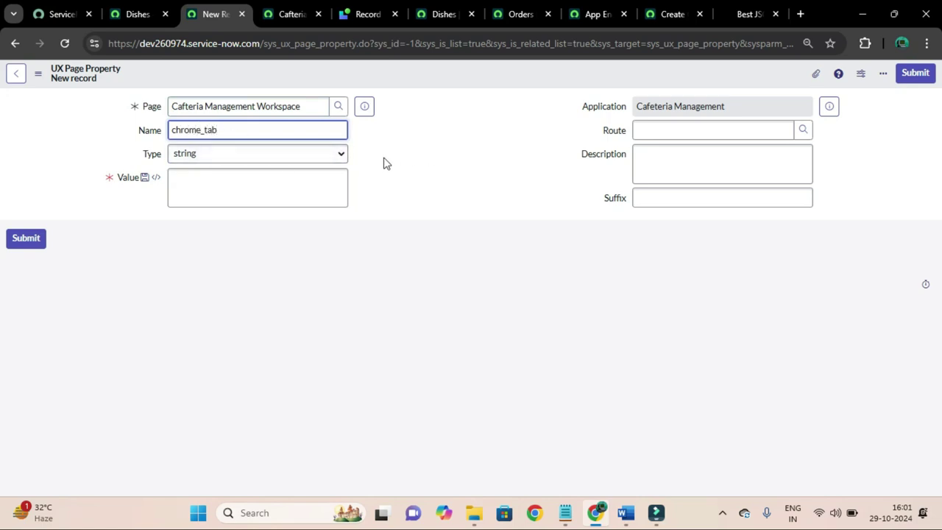
pyautogui.click(335, 156)
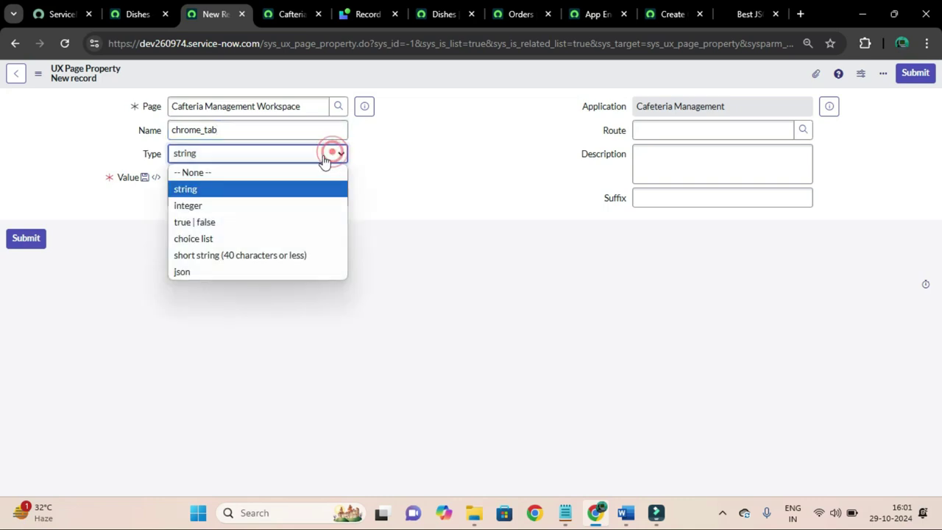
pyautogui.click(179, 272)
pyautogui.click(449, 181)
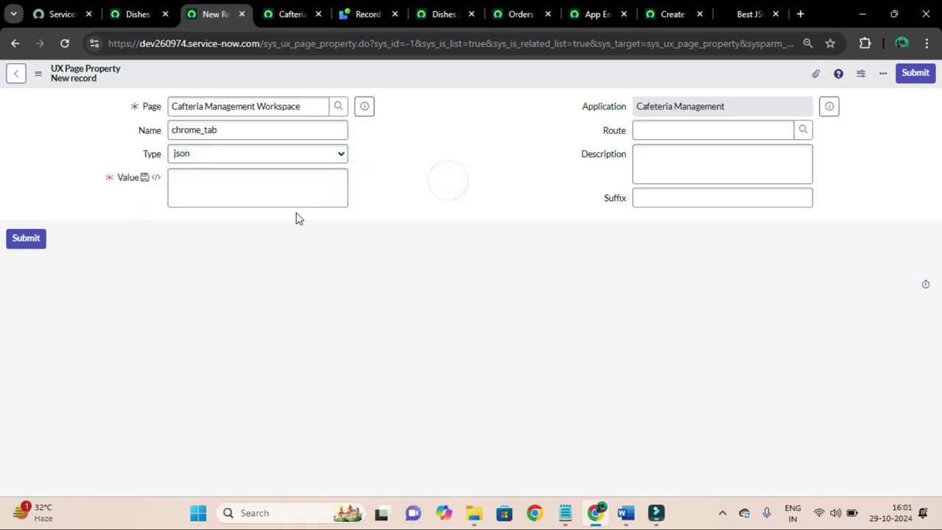
pyautogui.click(170, 200)
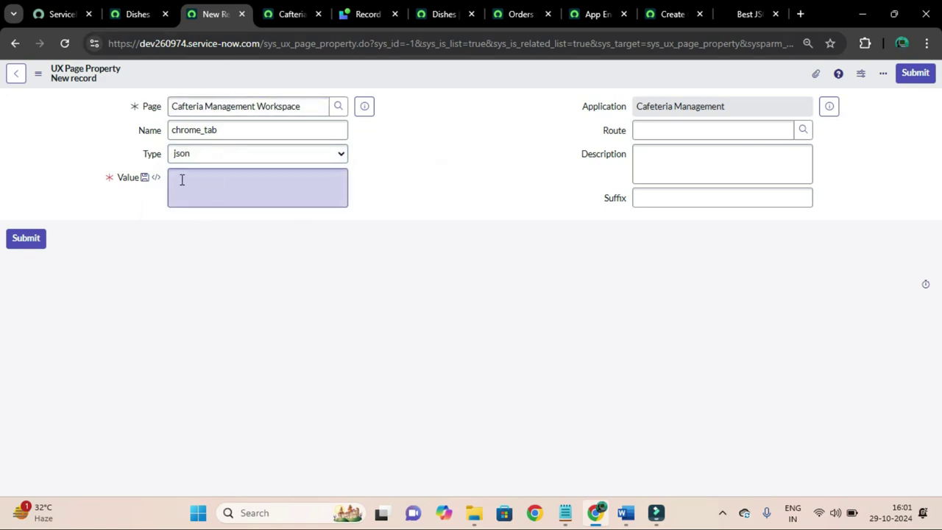
pyautogui.click(182, 179)
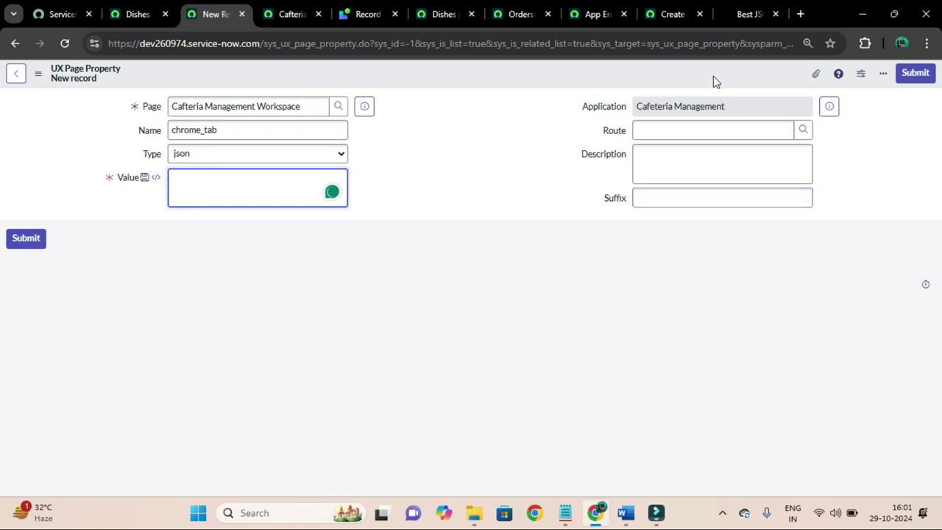
# - Switch to the jsonformatter.org page holding the tab configuration JSON and dismiss the advertisement banner over the code
pyautogui.click(735, 16)
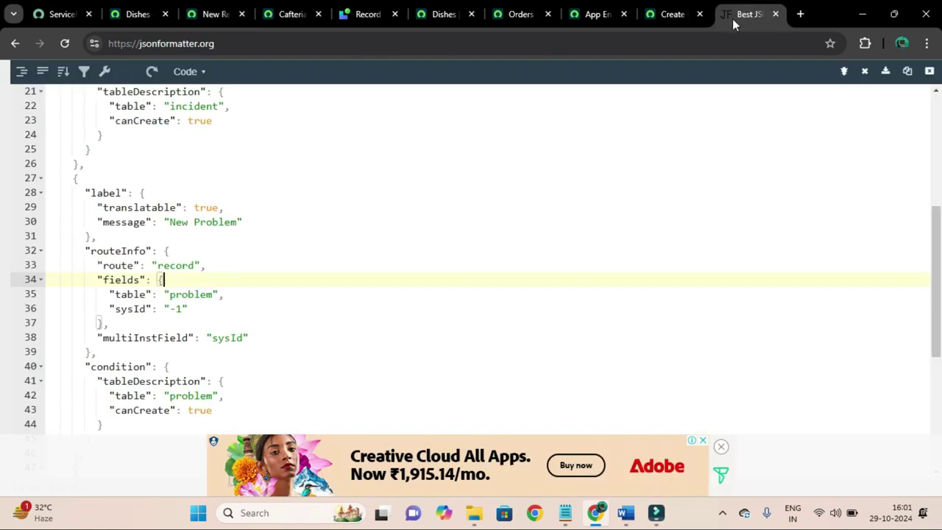
pyautogui.scroll(3, 248, 301)
pyautogui.scroll(-1, 248, 301)
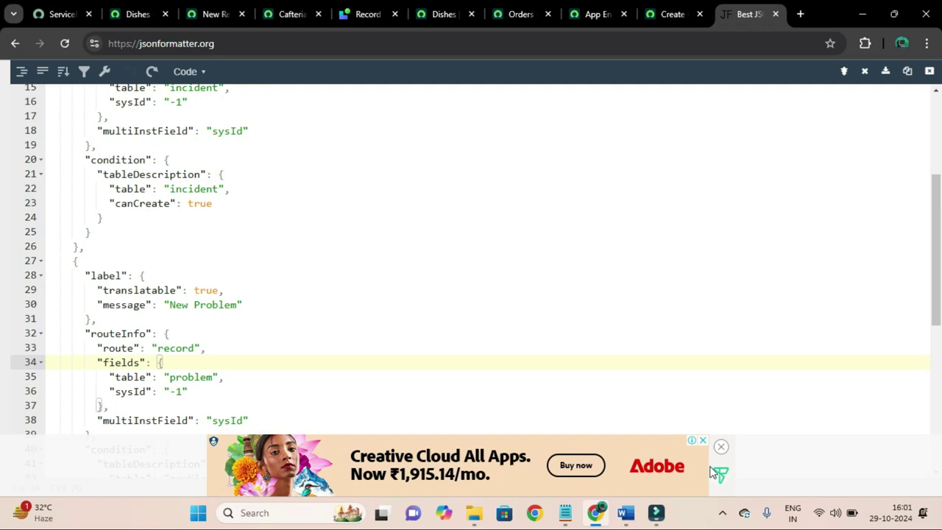
pyautogui.click(703, 440)
pyautogui.scroll(5, 196, 309)
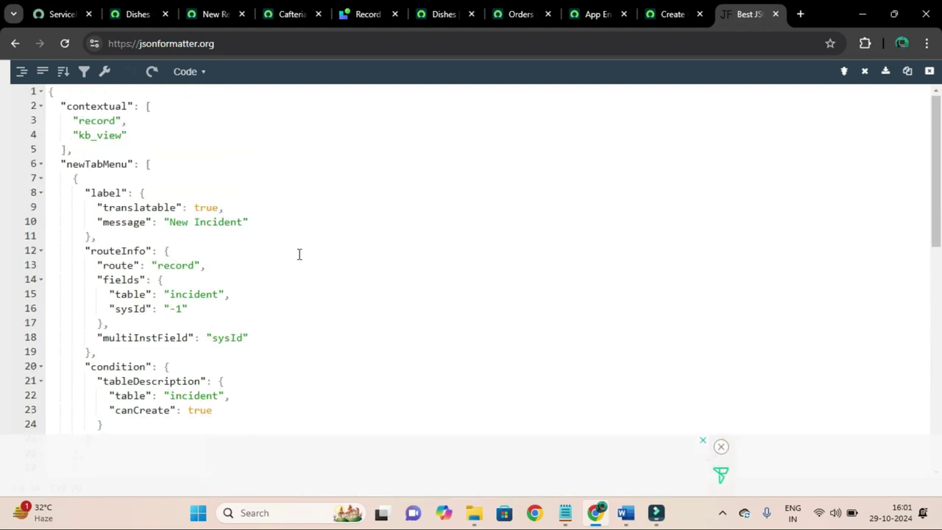
pyautogui.click(722, 447)
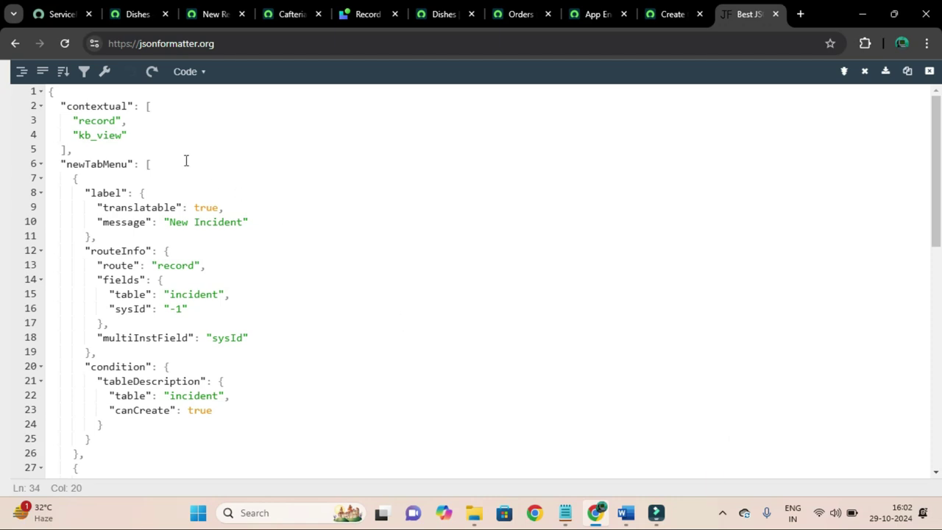
# - Examine the contextual entries in the JSON and collapse the contextual and newTabMenu arrays to review the top-level keys
pyautogui.click(91, 106)
pyautogui.click(87, 121)
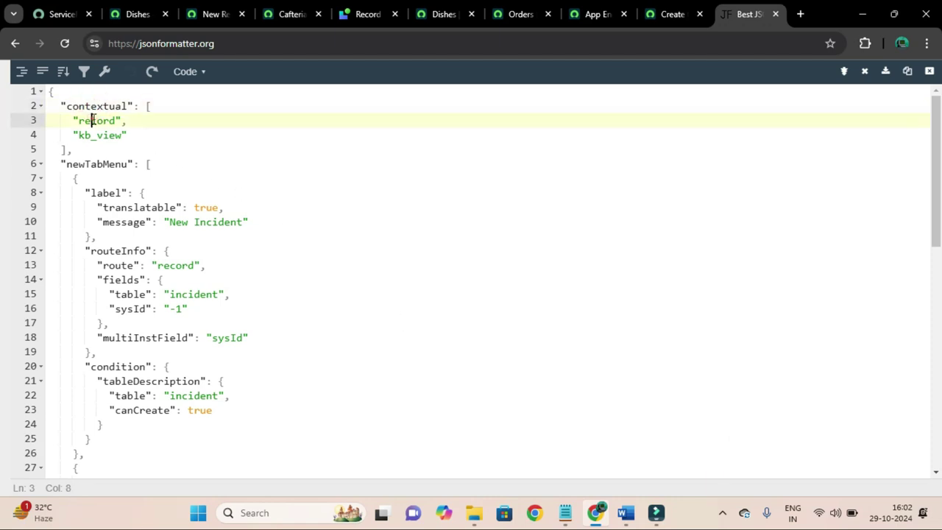
pyautogui.click(91, 134)
pyautogui.click(116, 146)
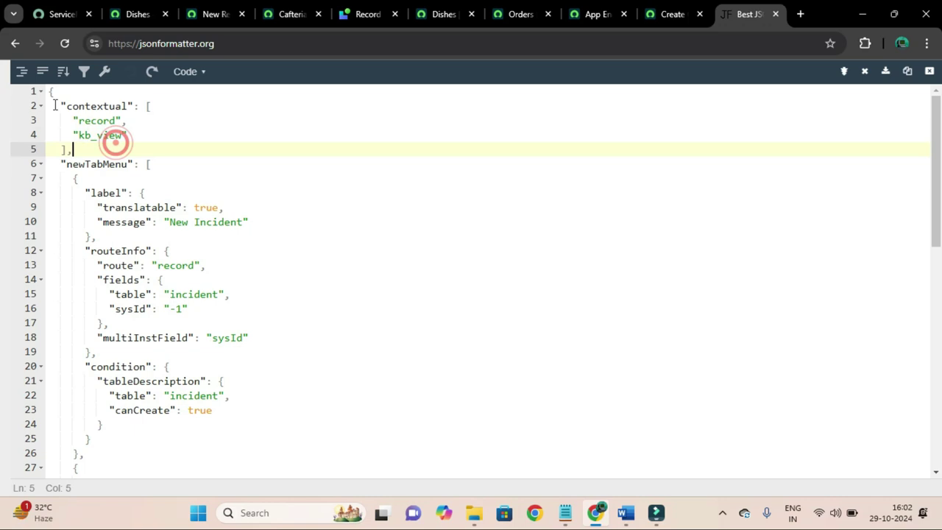
pyautogui.click(42, 106)
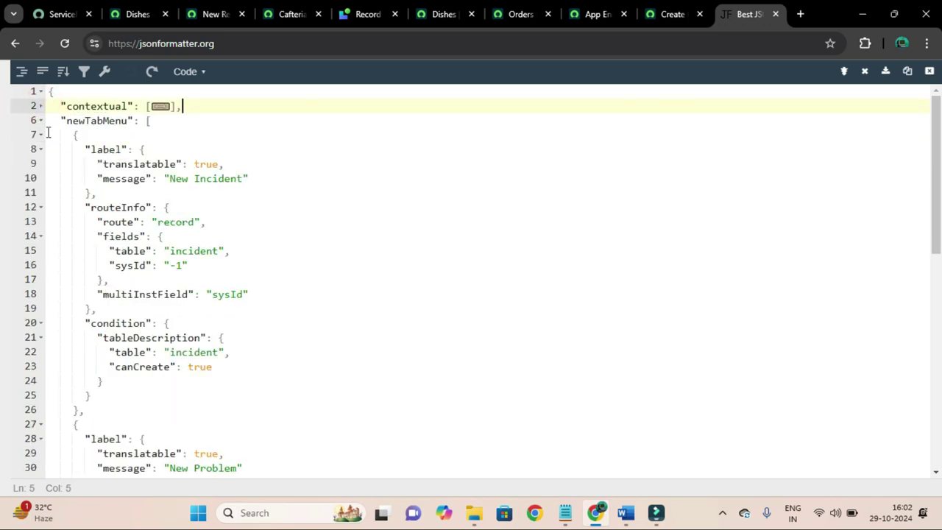
pyautogui.click(40, 121)
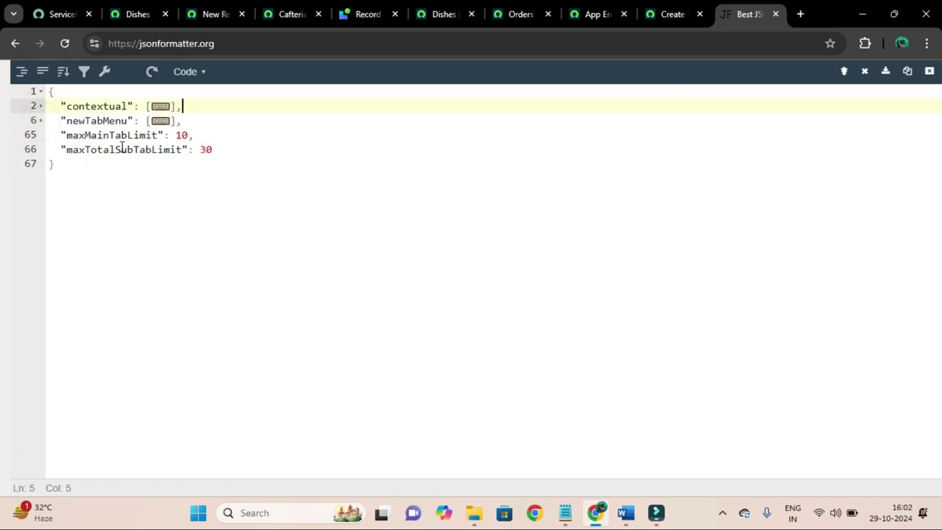
# - Delete the "kb_view" entry and the comma after "record" from the contextual array, leaving the array collapsed
pyautogui.click(42, 106)
pyautogui.click(123, 135)
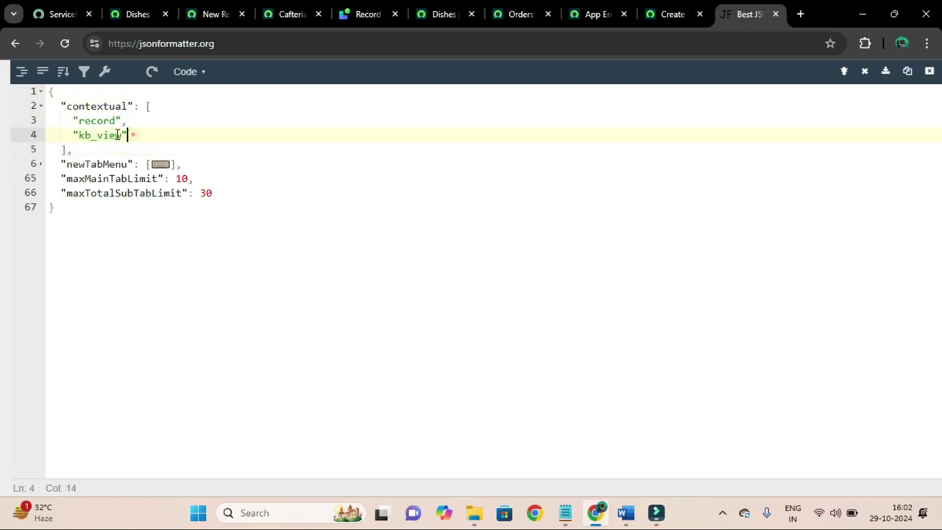
pyautogui.moveTo(131, 135); pyautogui.dragTo(66, 136)
pyautogui.press('BackSpace')
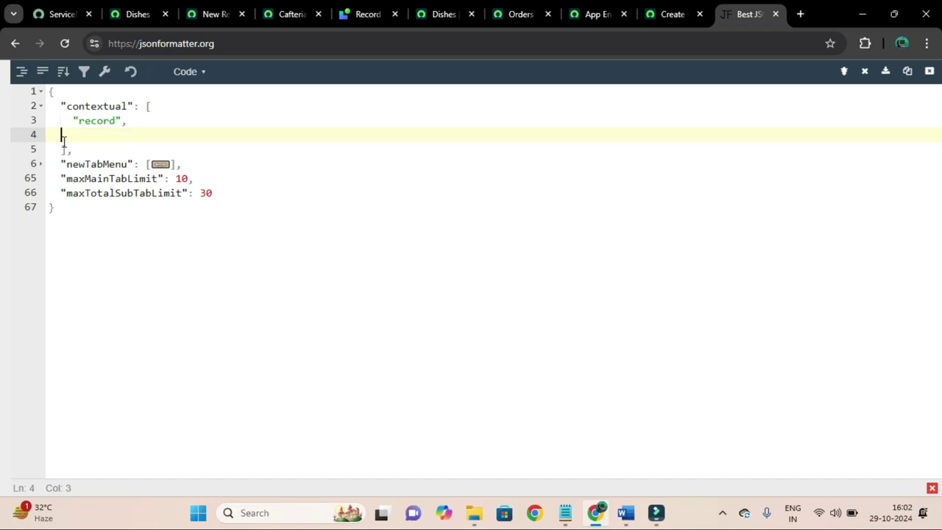
pyautogui.press('BackSpace')
pyautogui.press('BackSpace')
pyautogui.press('BackSpace')
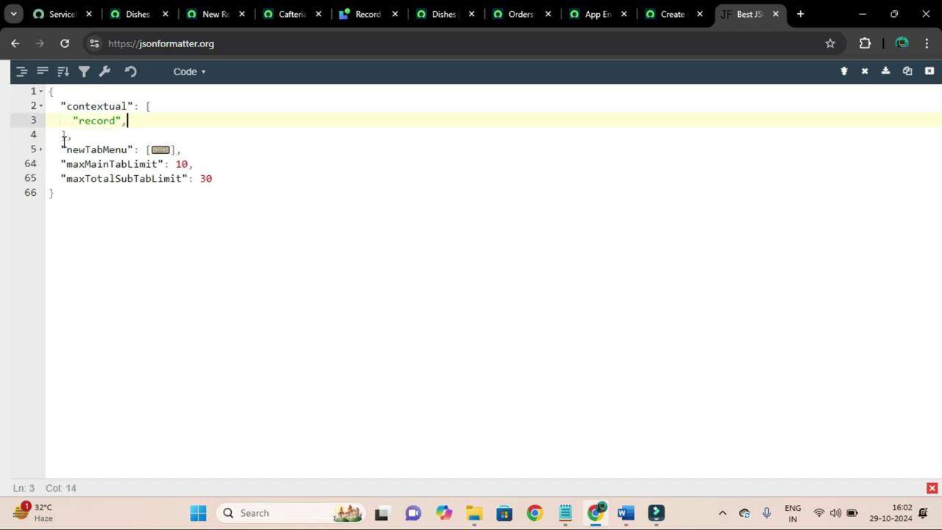
pyautogui.press('BackSpace')
pyautogui.click(41, 108)
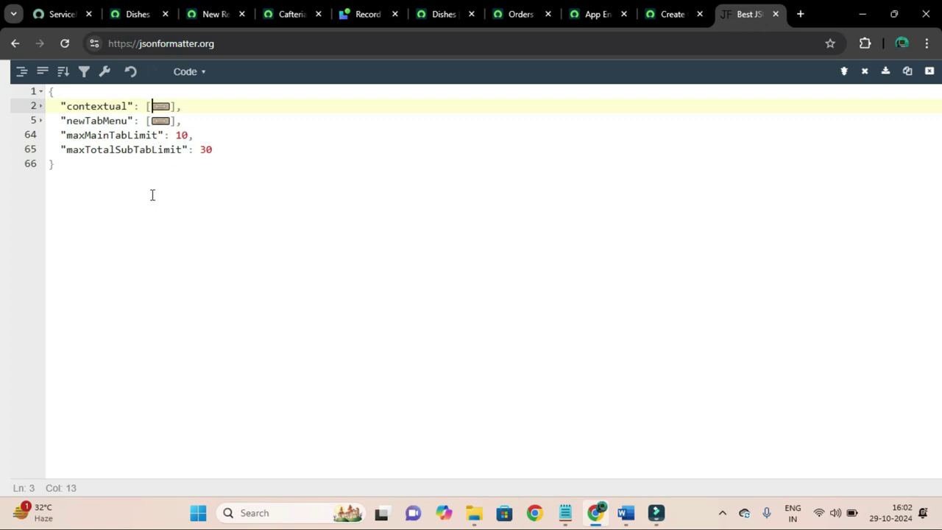
# - Expand the newTabMenu array and collapse its second and third entries to review only the New Incident entry
pyautogui.click(42, 120)
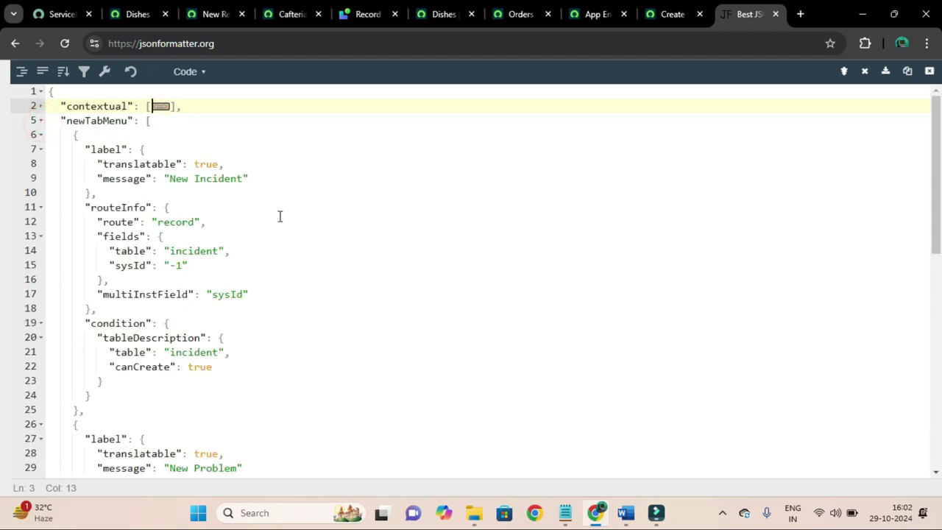
pyautogui.scroll(-1, 280, 215)
pyautogui.scroll(1, 280, 215)
pyautogui.click(41, 438)
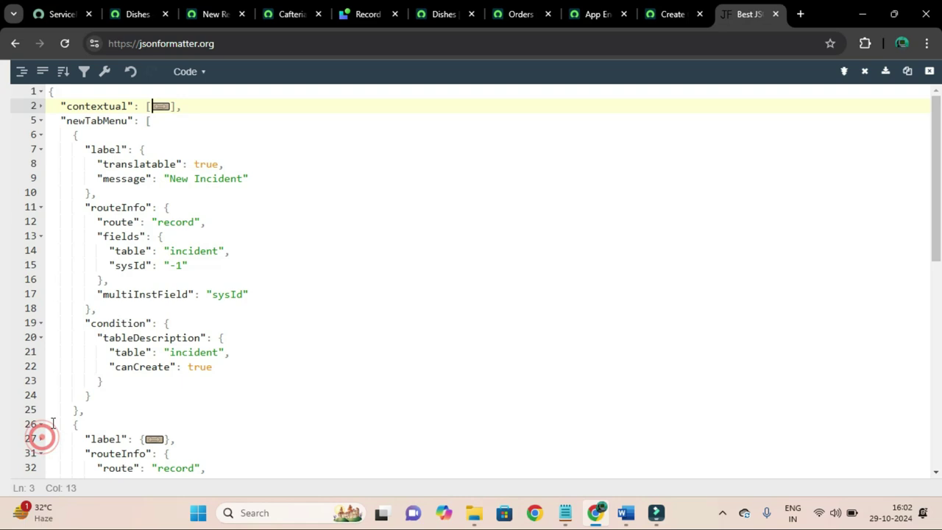
pyautogui.scroll(-1, 59, 423)
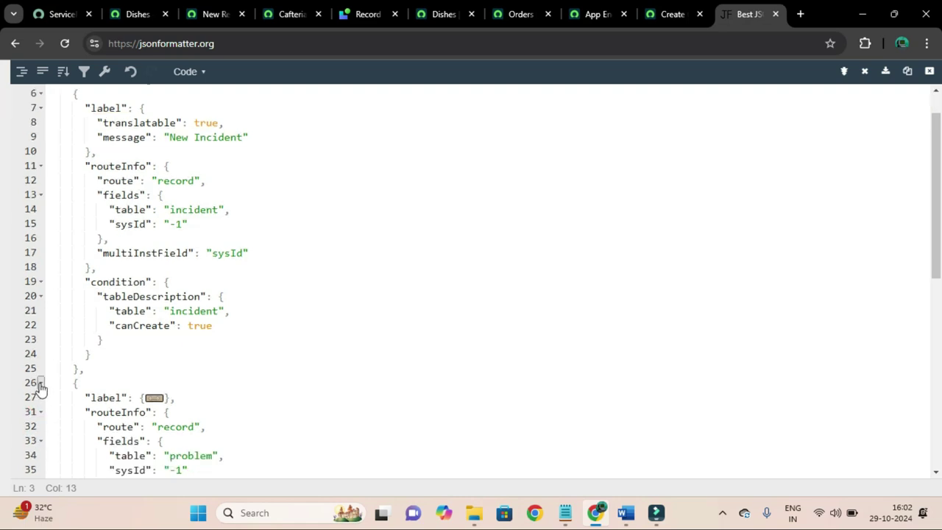
pyautogui.click(40, 384)
pyautogui.click(41, 398)
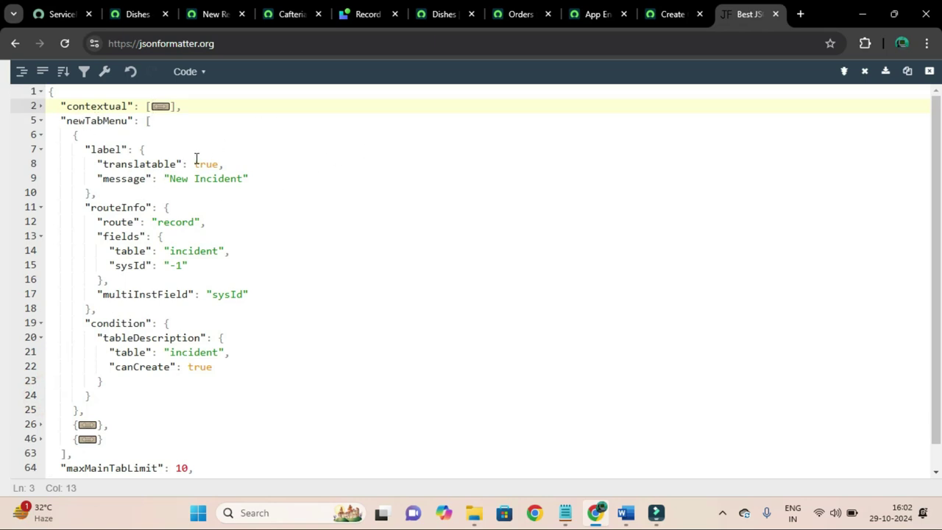
# - Check the Dishes list in the Cafteria Management Workspace and return to the tab configuration JSON
pyautogui.click(147, 11)
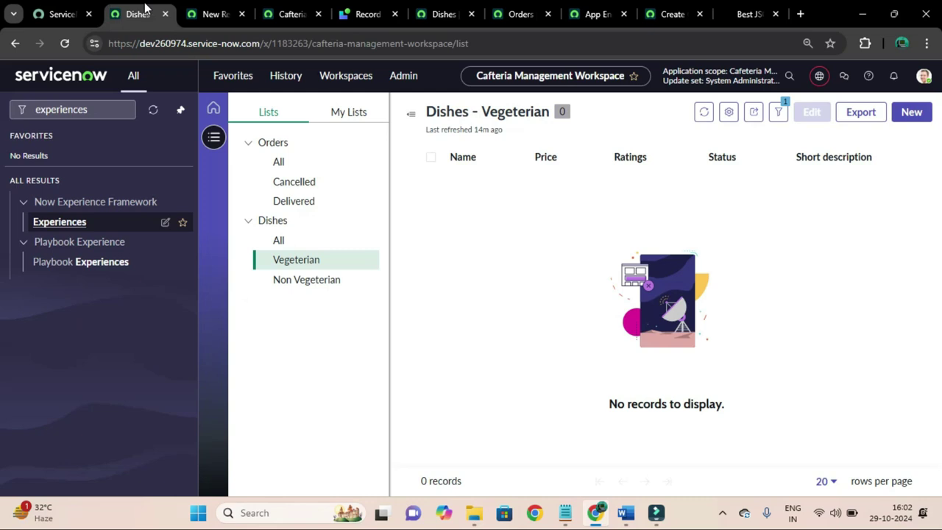
pyautogui.click(207, 13)
pyautogui.click(138, 13)
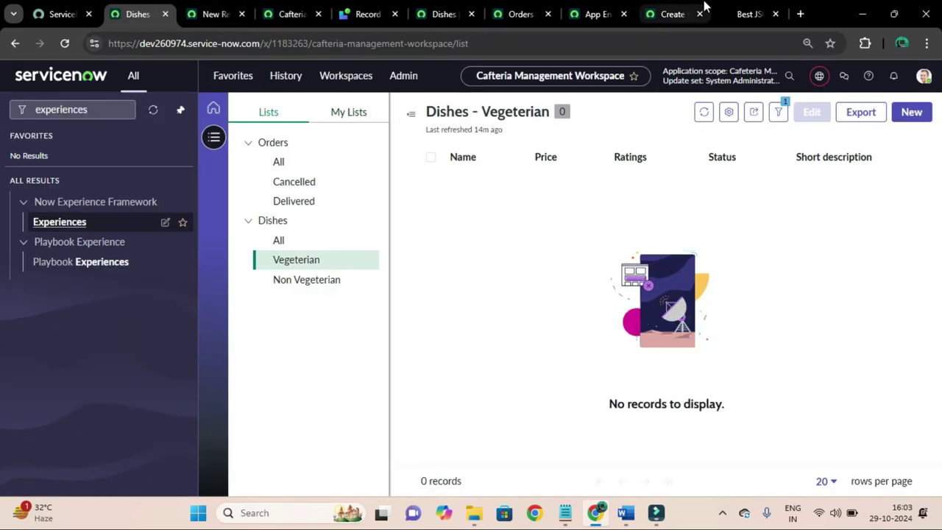
pyautogui.click(745, 8)
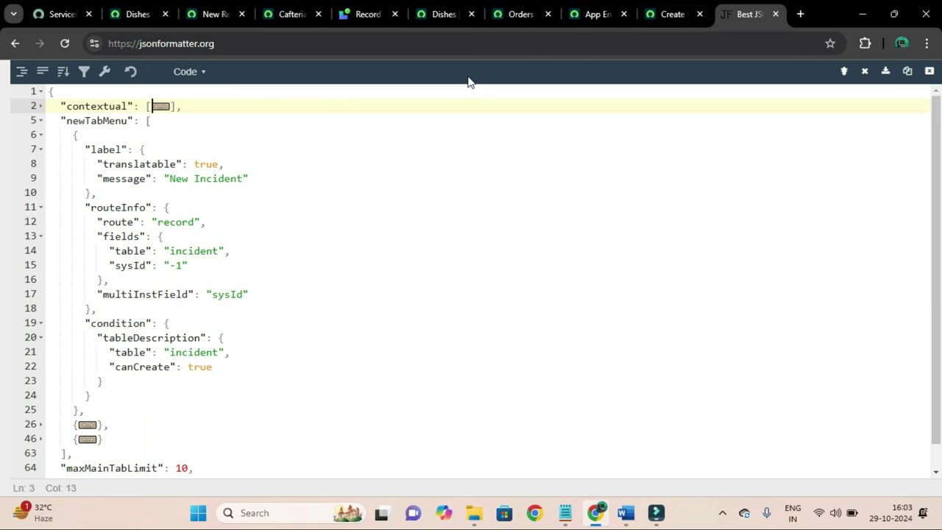
# - Examine the label block and its translatable property in the first newTabMenu entry
pyautogui.click(203, 164)
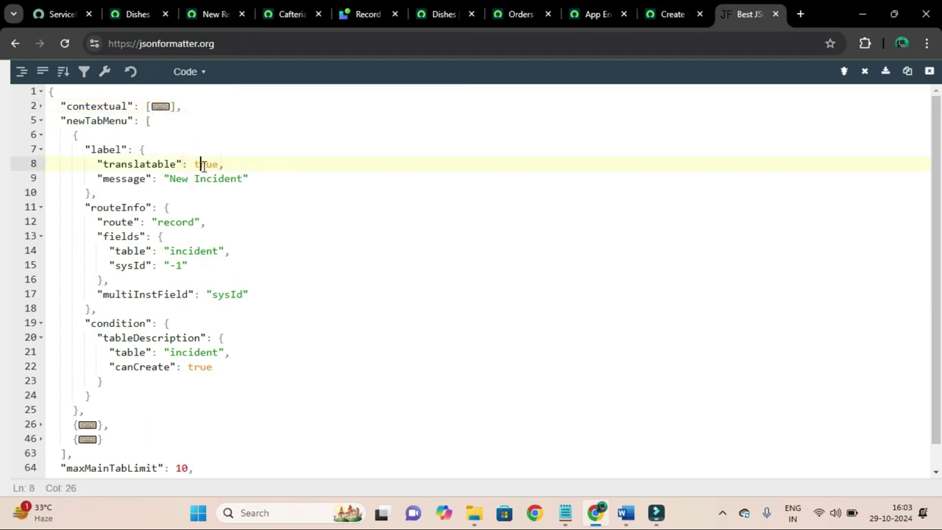
pyautogui.doubleClick(204, 165)
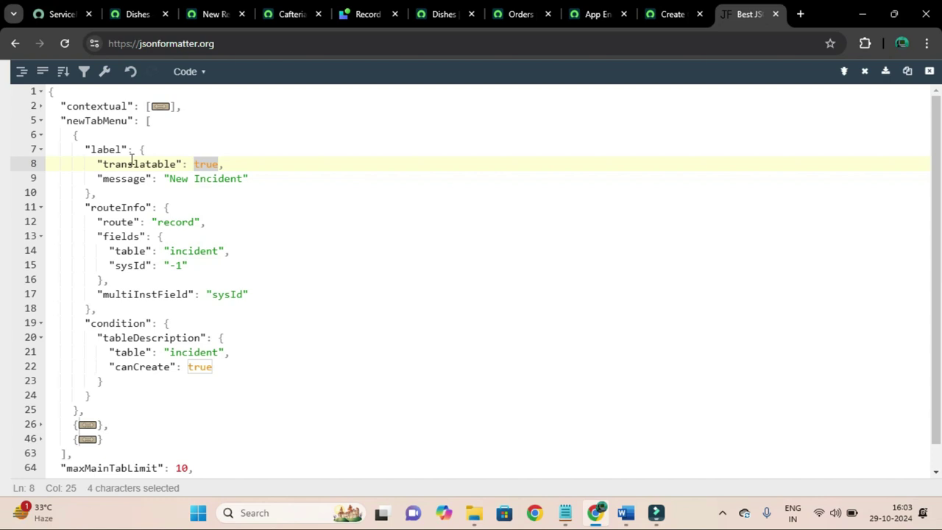
pyautogui.click(77, 150)
pyautogui.click(105, 149)
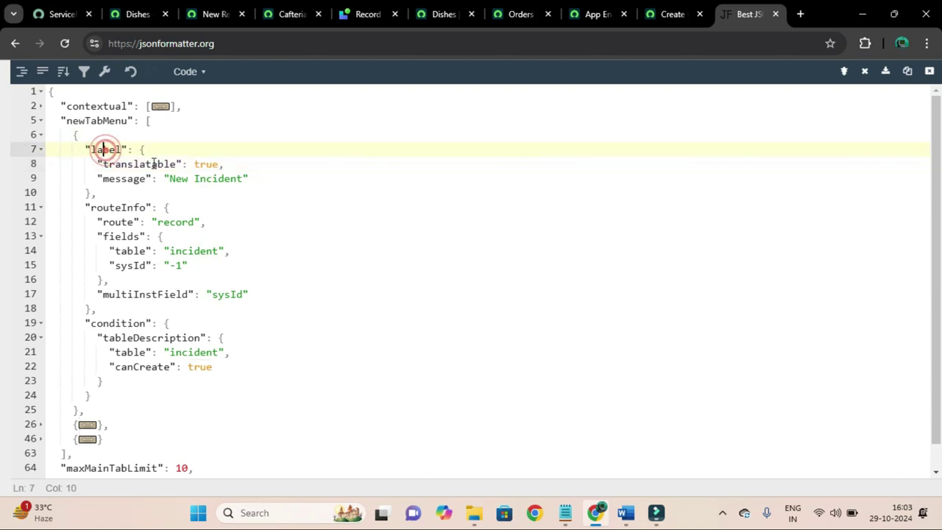
pyautogui.click(153, 164)
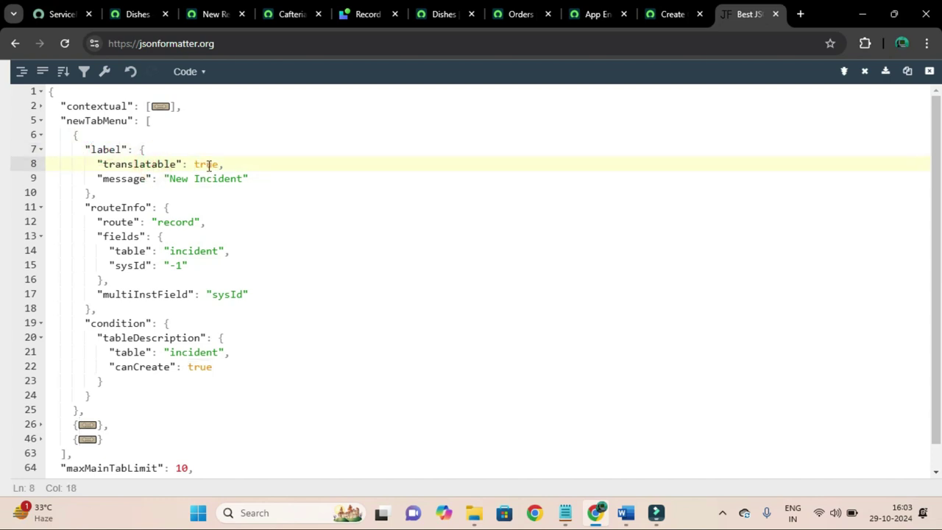
pyautogui.click(206, 164)
pyautogui.click(271, 174)
# - Change the first newTabMenu entry's label message to "Order Food"
pyautogui.moveTo(243, 179); pyautogui.dragTo(172, 184)
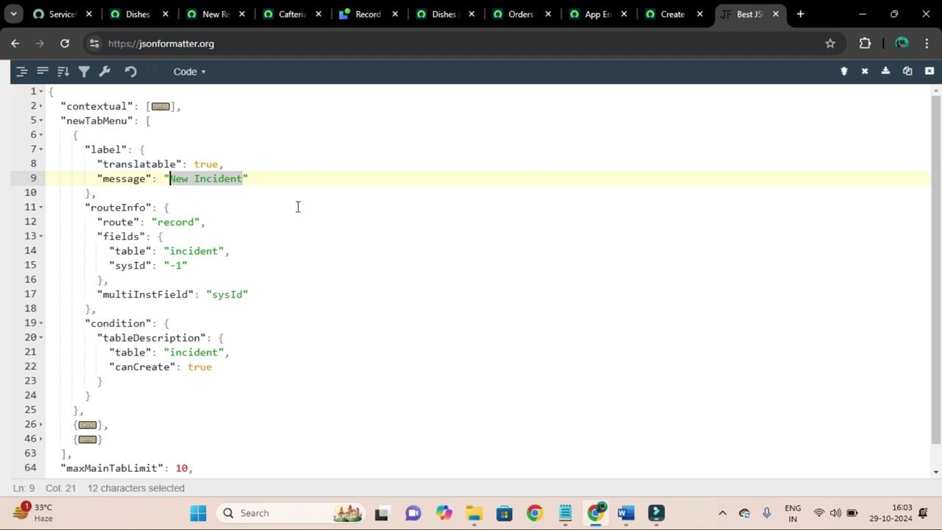
pyautogui.press('BackSpace')
pyautogui.write('Order ')
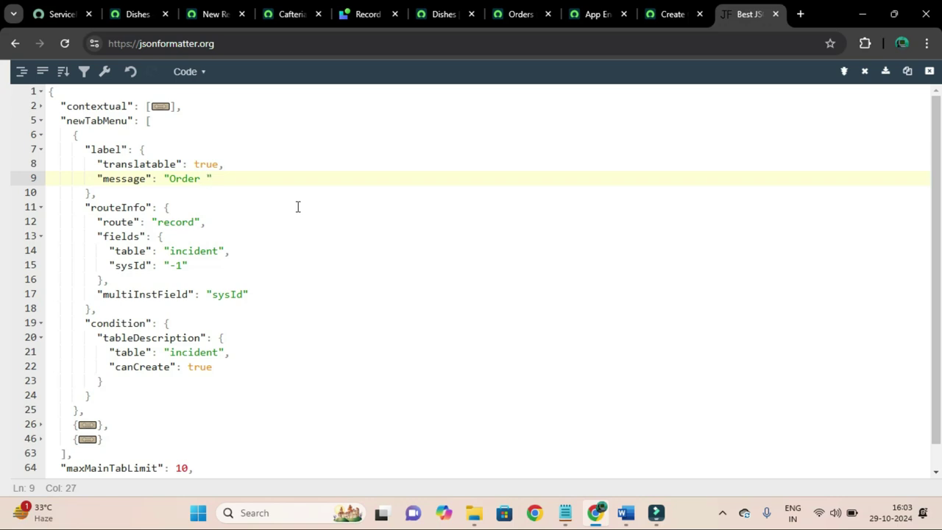
pyautogui.write('Food')
# - Open the Order table's record list from App Engine Studio, copy the table name x_1183263_servic_0_order from its URL, and return to the JSON
pyautogui.doubleClick(187, 251)
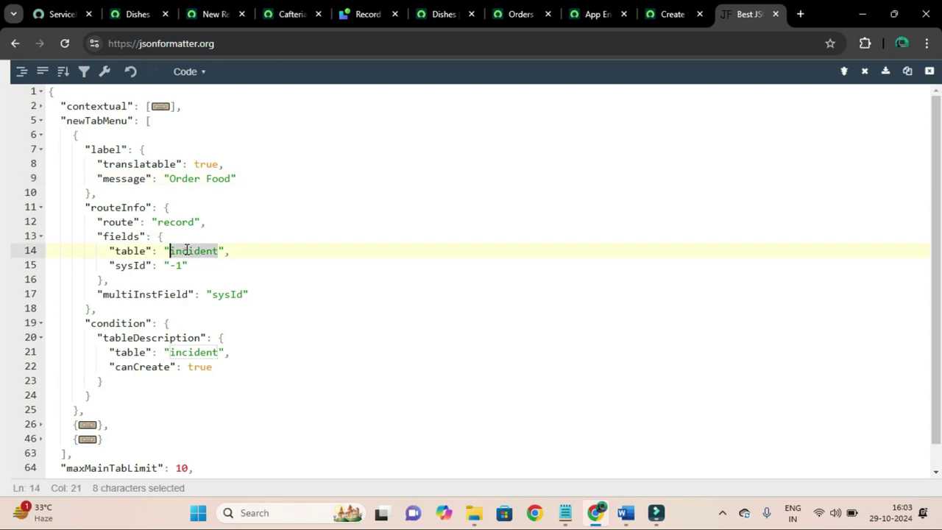
pyautogui.click(515, 13)
pyautogui.click(589, 14)
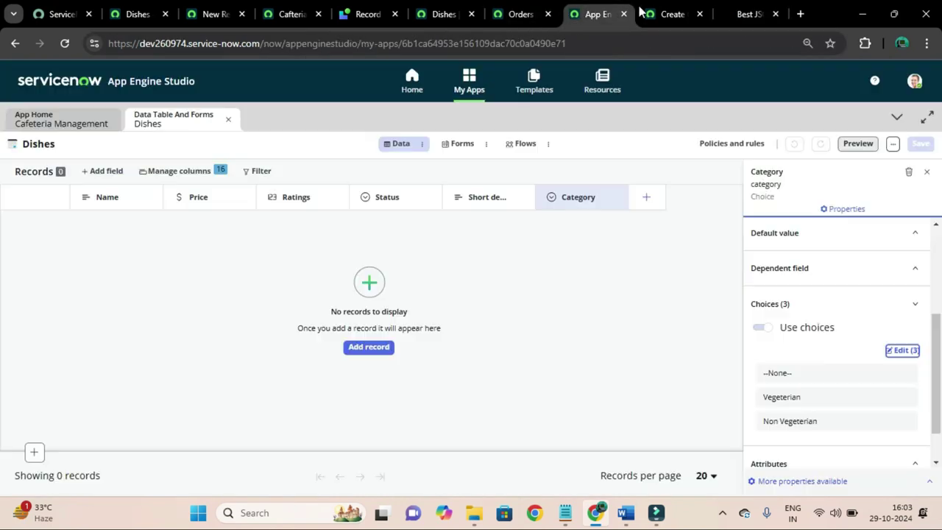
pyautogui.click(667, 14)
pyautogui.click(592, 13)
pyautogui.click(57, 118)
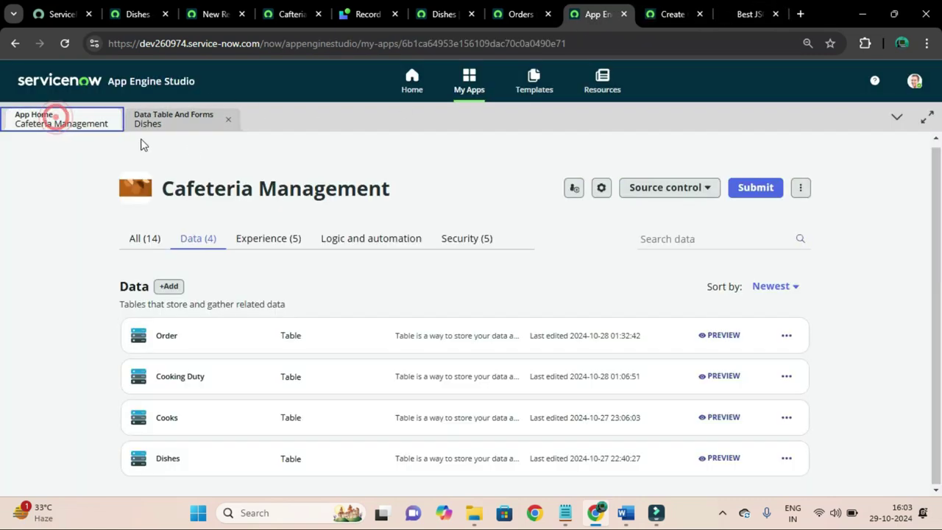
pyautogui.click(229, 119)
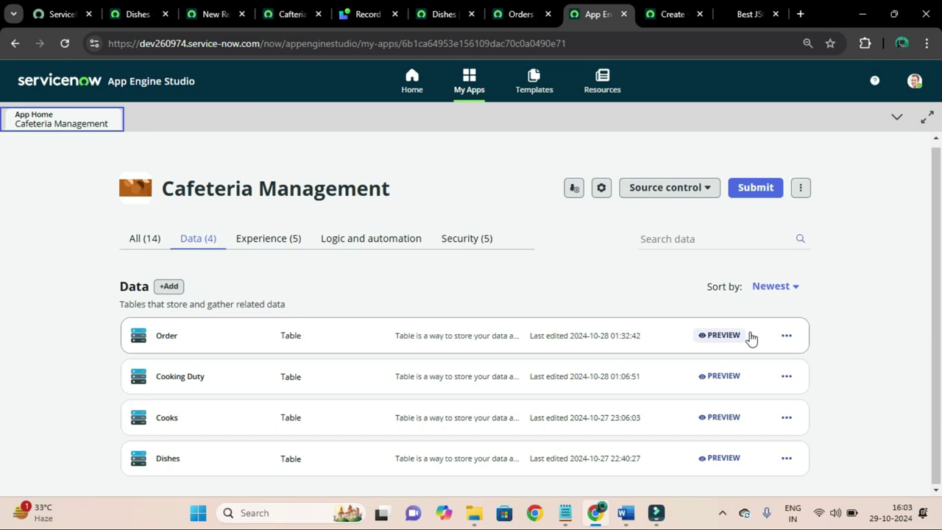
pyautogui.click(786, 335)
pyautogui.click(790, 398)
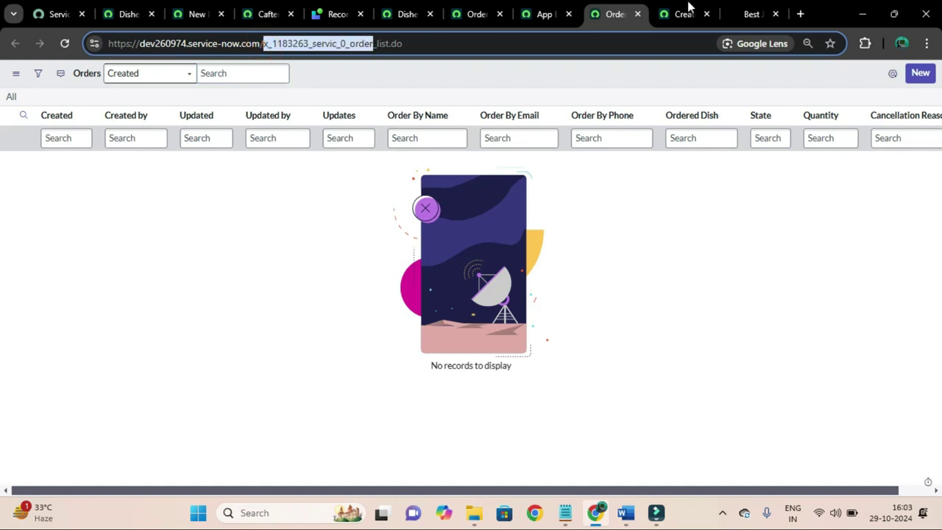
pyautogui.click(751, 14)
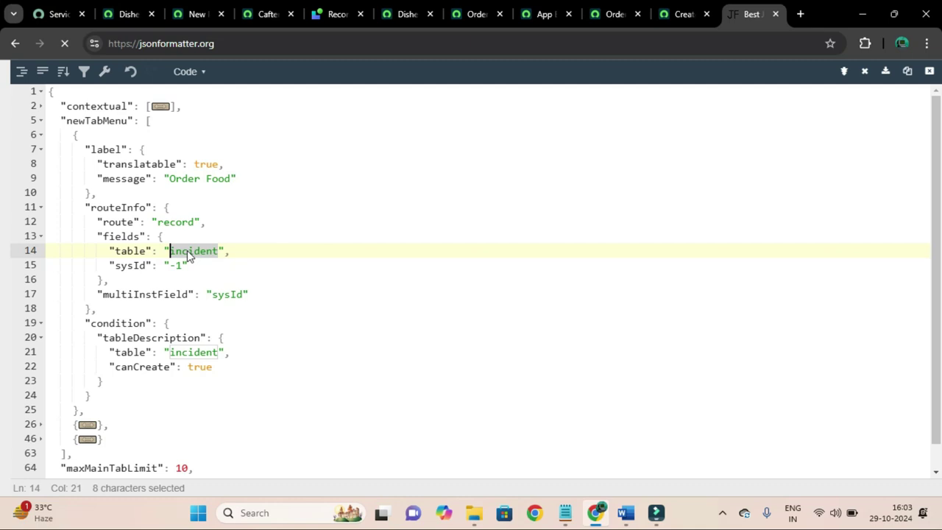
# - Undo the edits made to the tab configuration JSON
pyautogui.click(255, 273)
pyautogui.doubleClick(194, 251)
pyautogui.hotkey('ctrl', 'z')
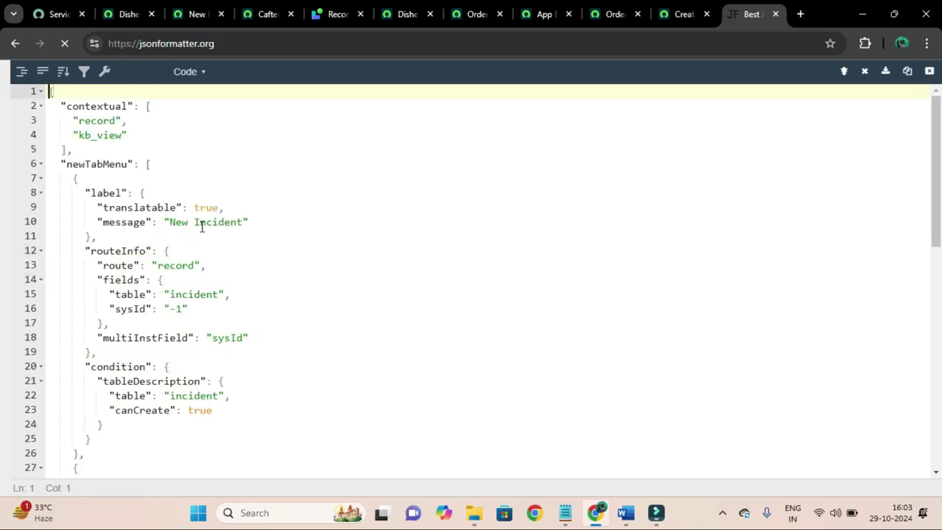
# - Remove "kb_view" and the trailing comma from the contextual array in the formatted output, keeping only "record"
pyautogui.moveTo(63, 135); pyautogui.dragTo(172, 141)
pyautogui.press('BackSpace')
pyautogui.press('BackSpace')
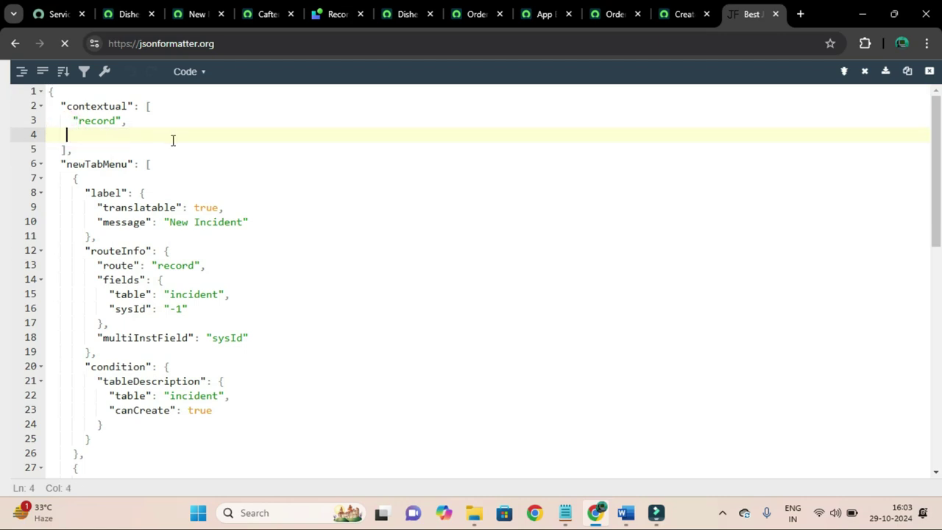
pyautogui.press('BackSpace')
pyautogui.press('BackSpace')
pyautogui.press('BackSpace')
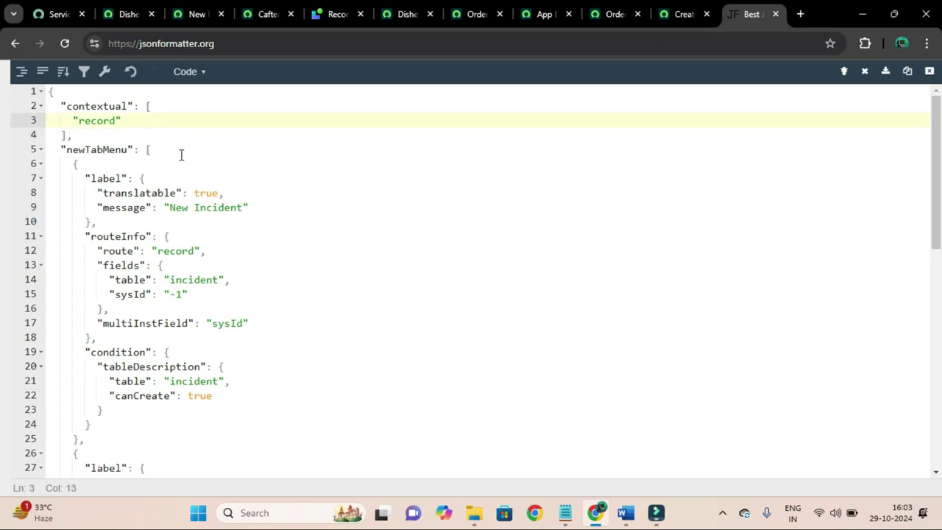
# - Replace the "New Incident" message with "Order Food" in the formatted output and select the entry's routeInfo table value
pyautogui.moveTo(169, 209); pyautogui.dragTo(248, 208)
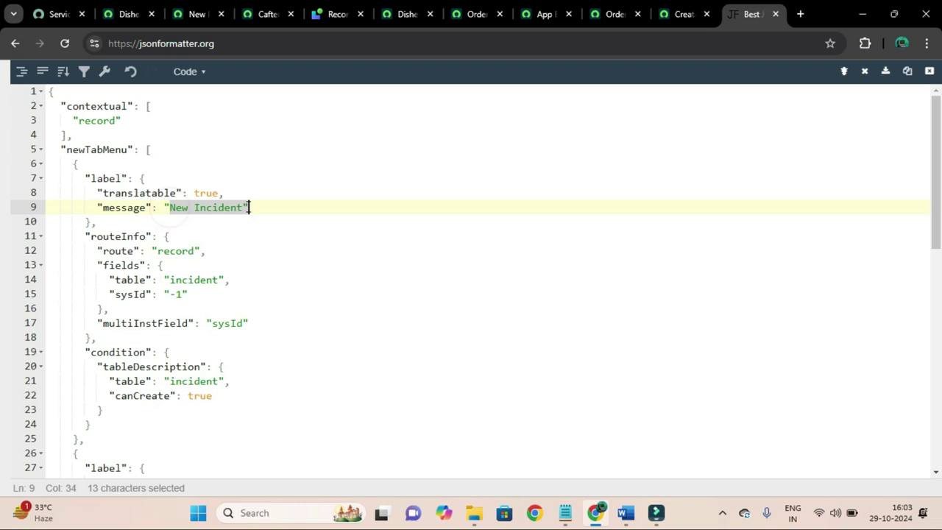
pyautogui.press('BackSpace')
pyautogui.write('O')
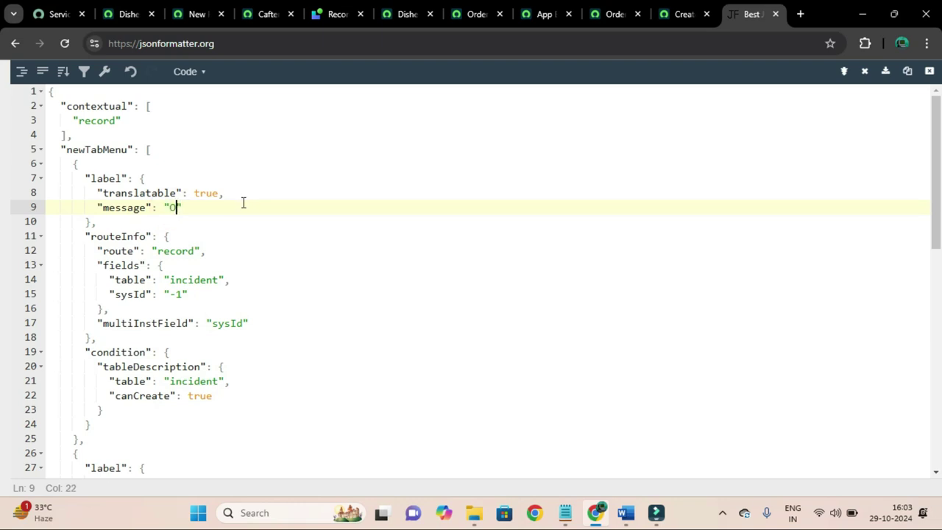
pyautogui.write('rder Food')
pyautogui.doubleClick(187, 281)
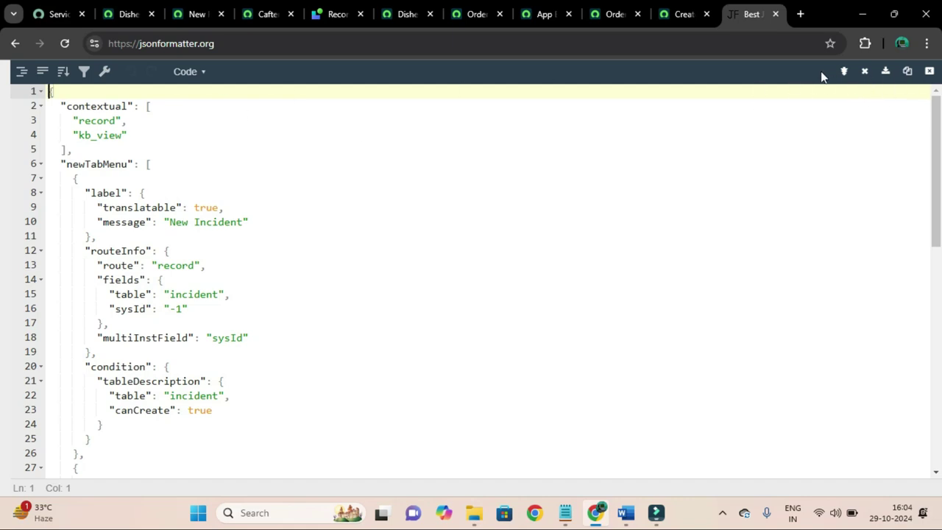
# - Show the source JSON editor full screen instead of the output editor and delete "kb_view" with its preceding comma from the contextual array
pyautogui.click(929, 70)
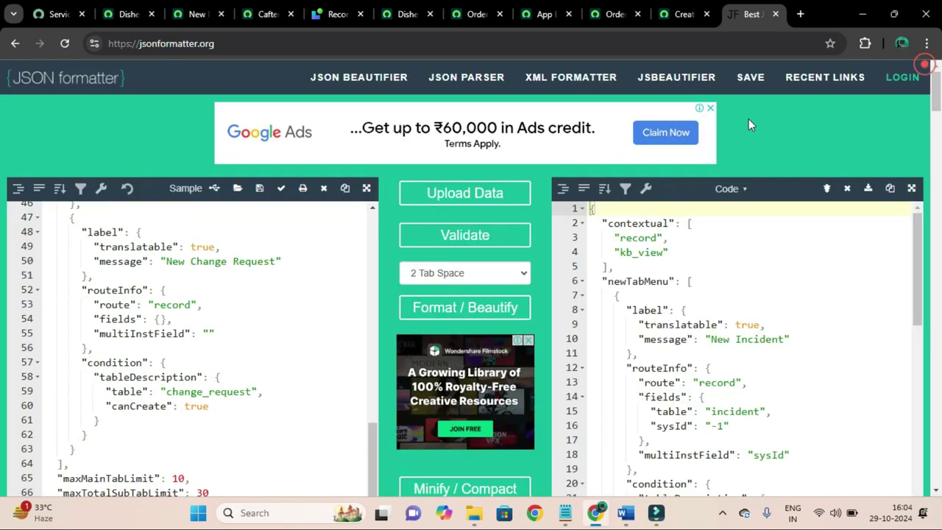
pyautogui.click(365, 190)
pyautogui.scroll(8, 152, 181)
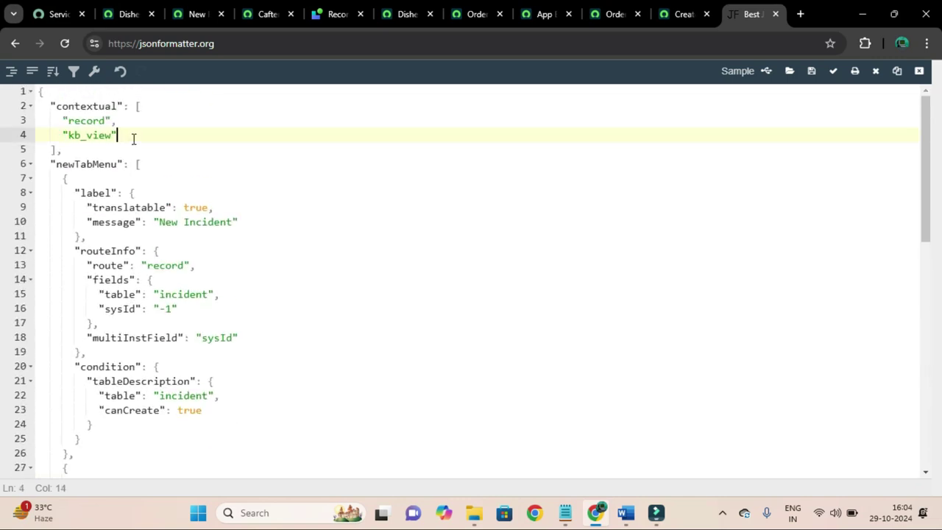
pyautogui.moveTo(133, 139); pyautogui.dragTo(110, 126)
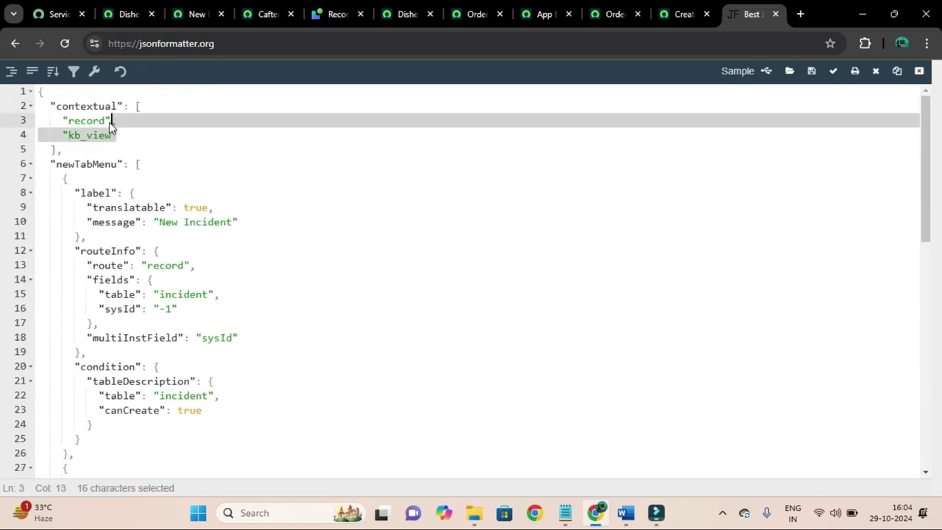
pyautogui.press('BackSpace')
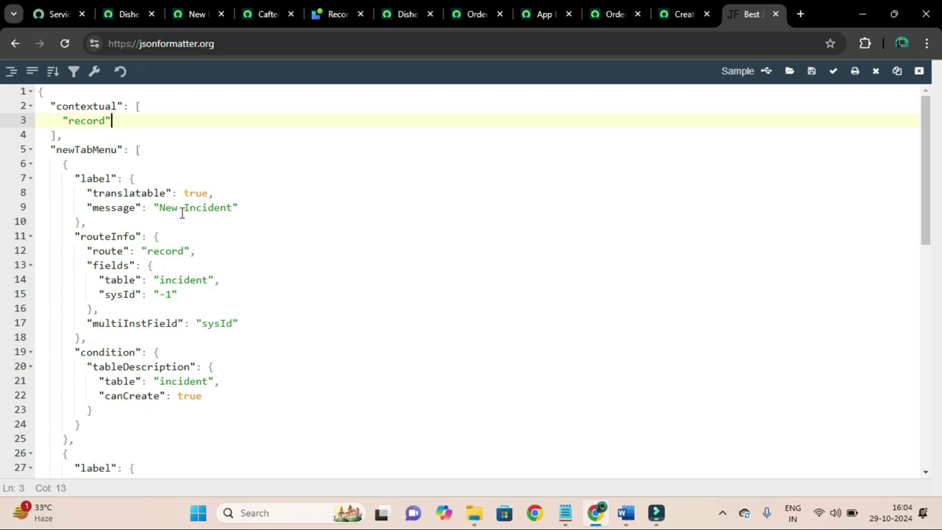
# - Set the table in the first newTabMenu entry's routeInfo fields to "x_1183263_servic_0_order"
pyautogui.click(161, 280)
pyautogui.doubleClick(164, 279)
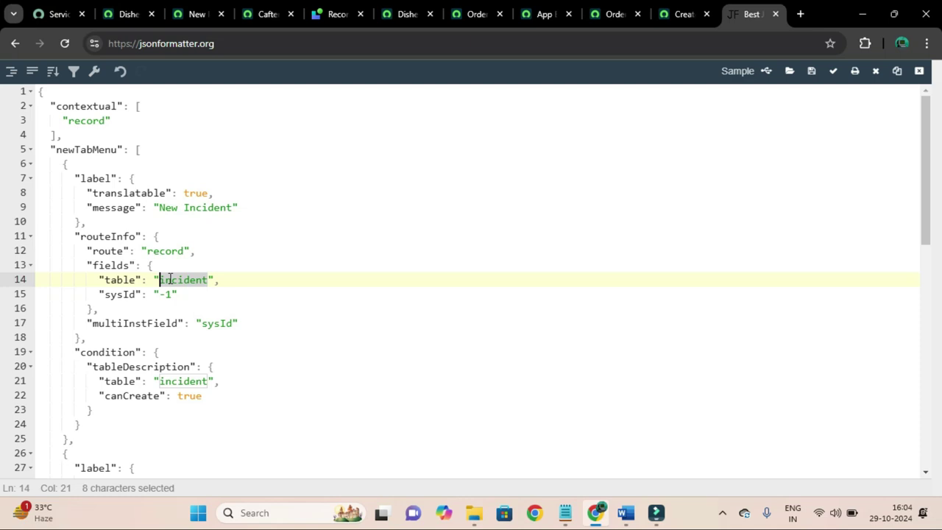
pyautogui.write('x_1183263_servic_0_order')
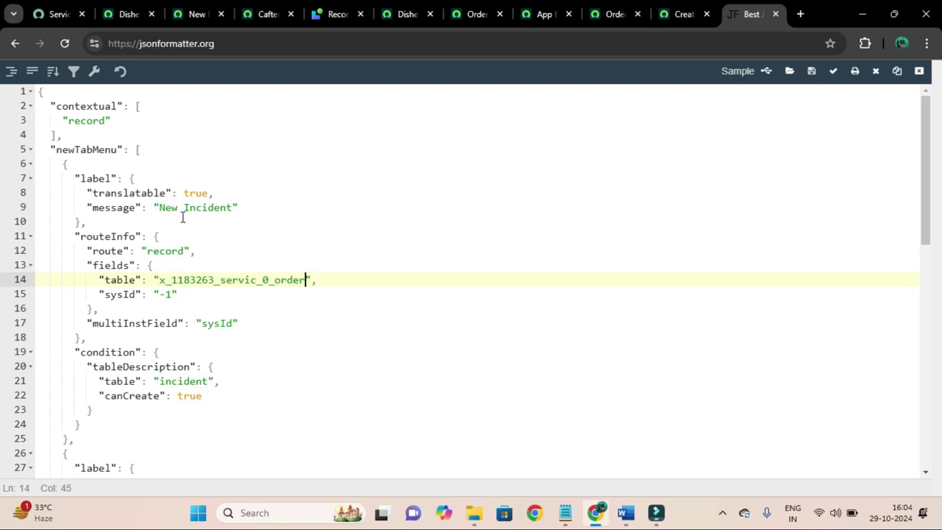
# - Set the first newTabMenu entry's message to "Order Food" and its condition table to "x_1183263_servic_0_order"
pyautogui.moveTo(160, 207); pyautogui.dragTo(232, 207)
pyautogui.press('BackSpace')
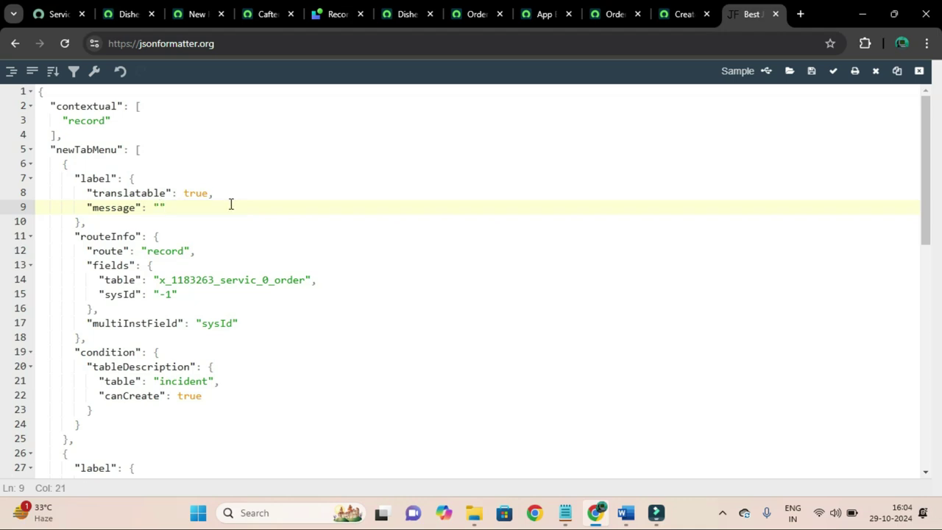
pyautogui.write('Order Food')
pyautogui.scroll(-3, 224, 221)
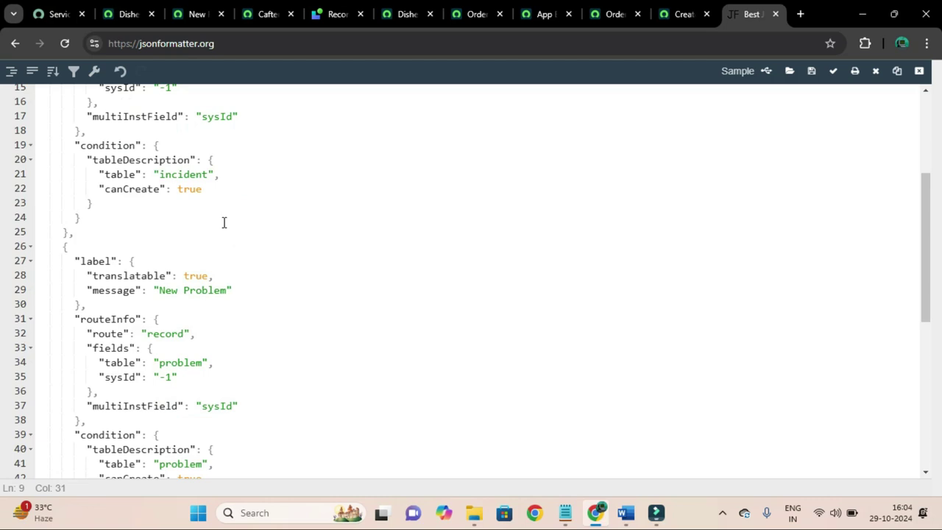
pyautogui.scroll(3, 224, 222)
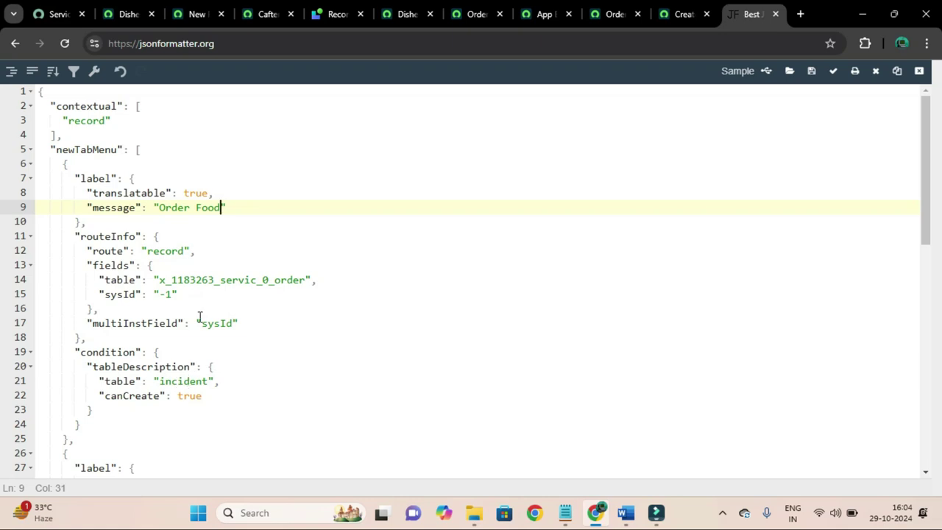
pyautogui.doubleClick(181, 381)
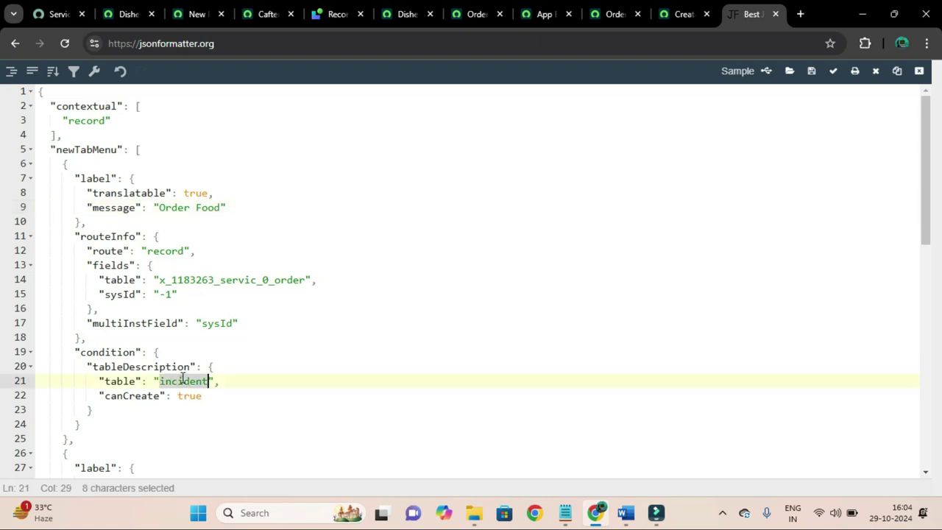
pyautogui.write('x_1183263_servic_0_order')
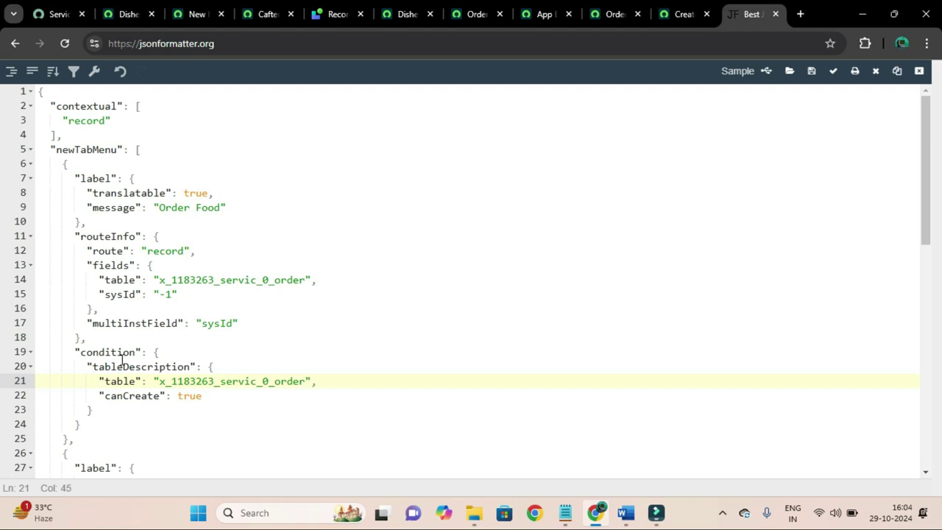
# - Collapse the Order Food entry and replace the "New Problem" message in the second newTabMenu entry with "Add New Dish"
pyautogui.click(30, 164)
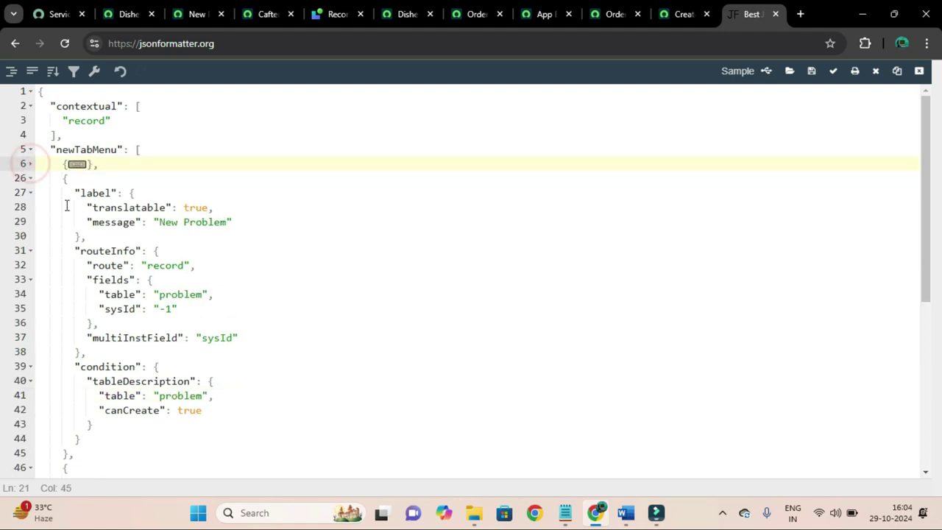
pyautogui.scroll(-1, 121, 302)
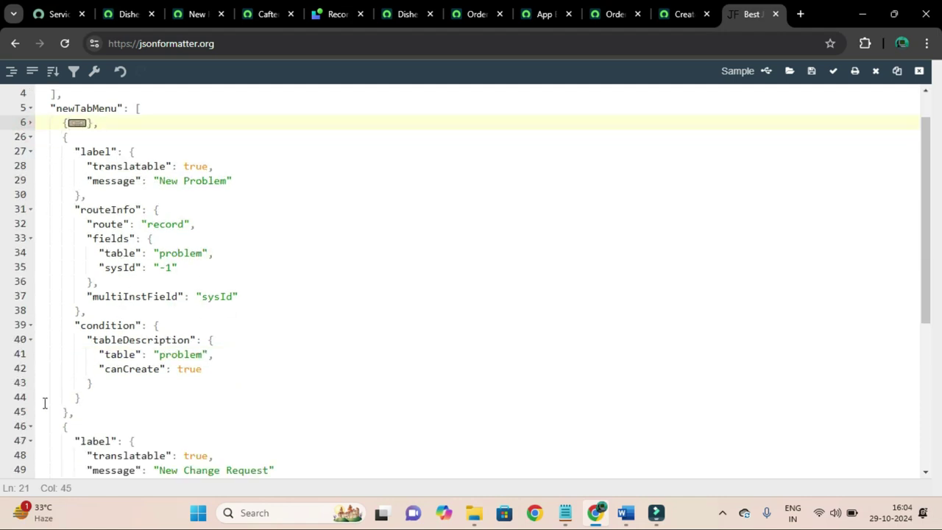
pyautogui.scroll(-1, 44, 403)
pyautogui.click(31, 384)
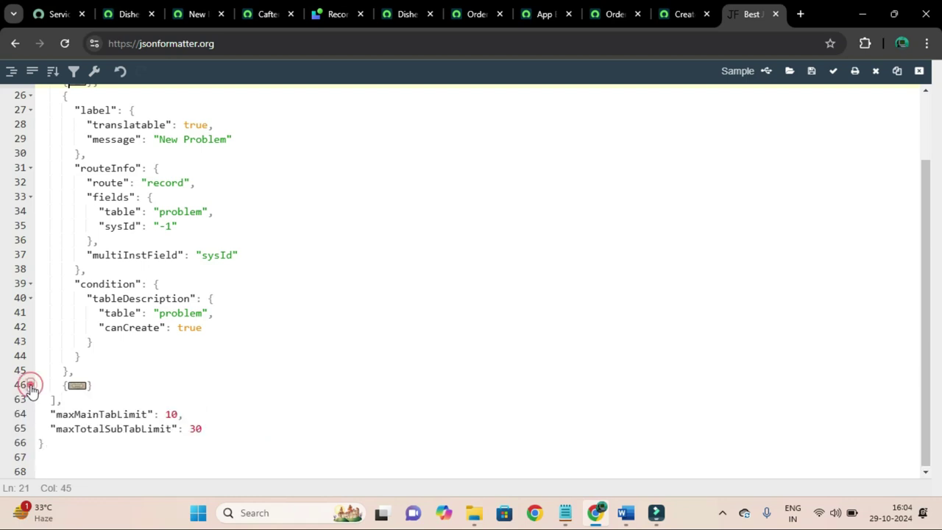
pyautogui.moveTo(58, 384); pyautogui.dragTo(120, 384)
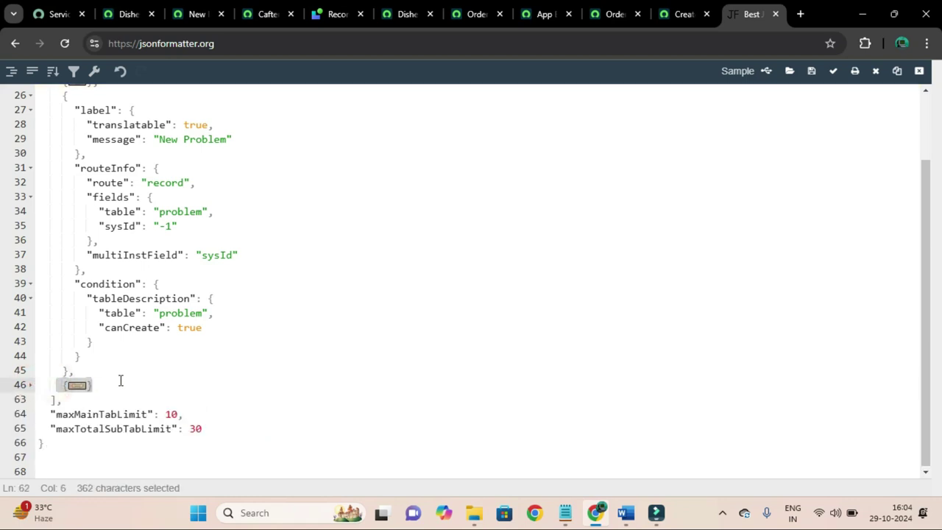
pyautogui.click(30, 384)
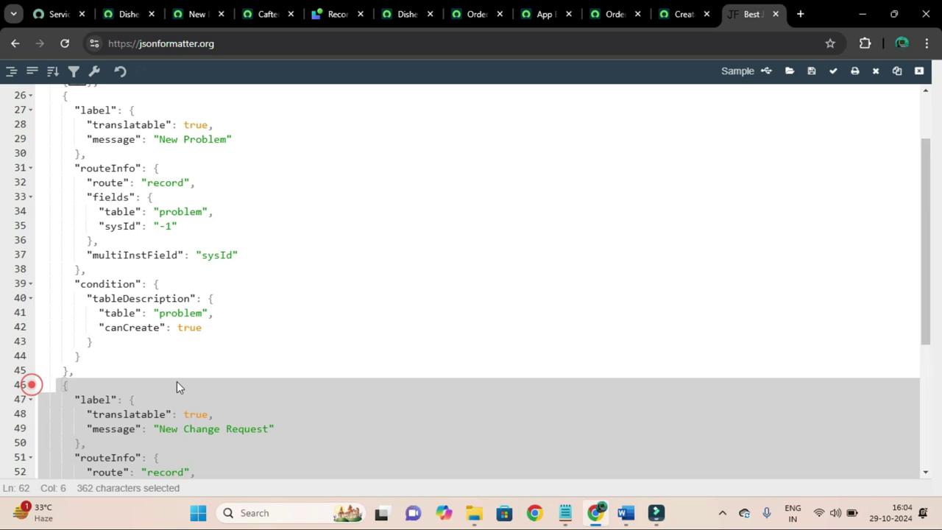
pyautogui.scroll(2, 181, 380)
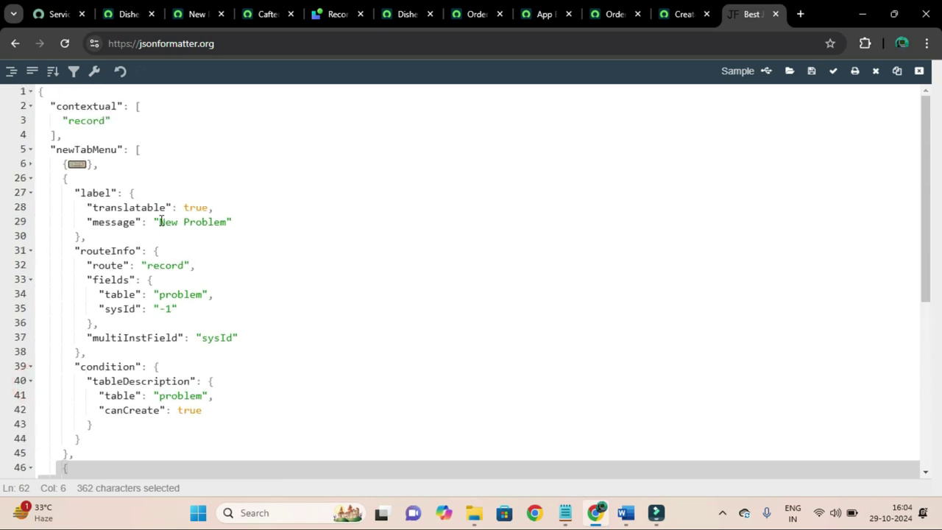
pyautogui.moveTo(161, 222); pyautogui.dragTo(230, 221)
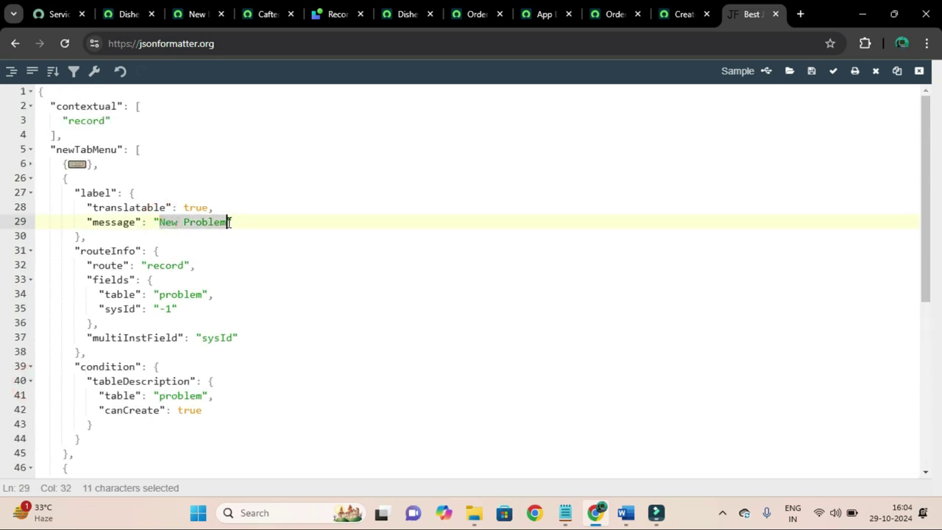
pyautogui.press('BackSpace')
pyautogui.write('A')
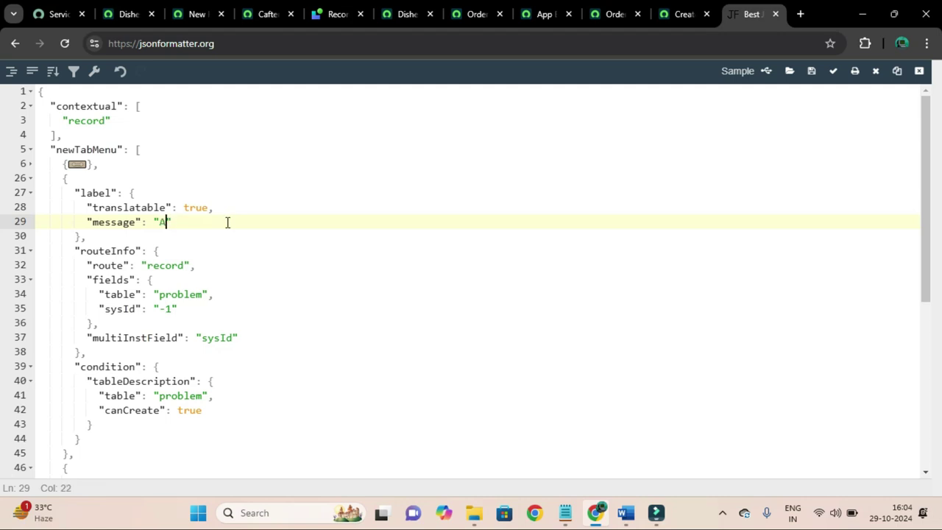
pyautogui.write('dd New Dish')
# - Switch to App Engine Studio, preview the Dishes table and copy its table name from the page address
pyautogui.click(545, 14)
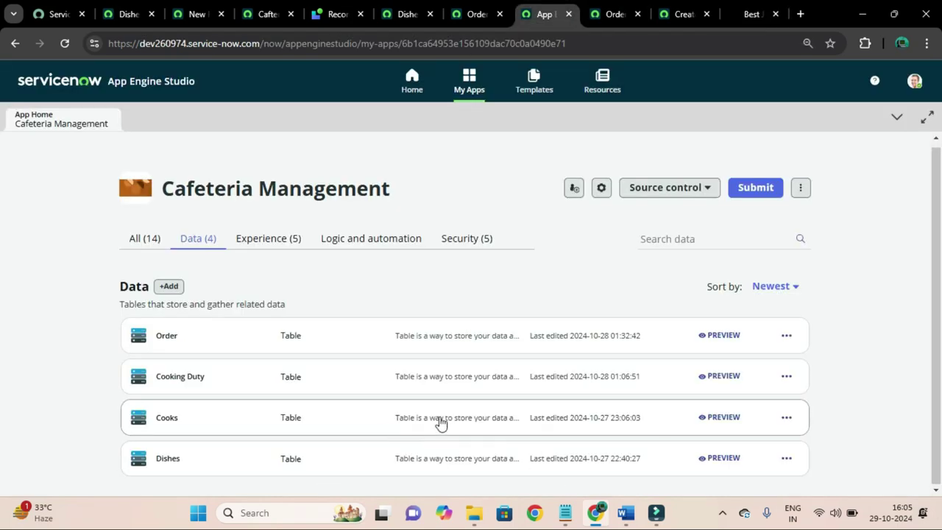
pyautogui.click(787, 459)
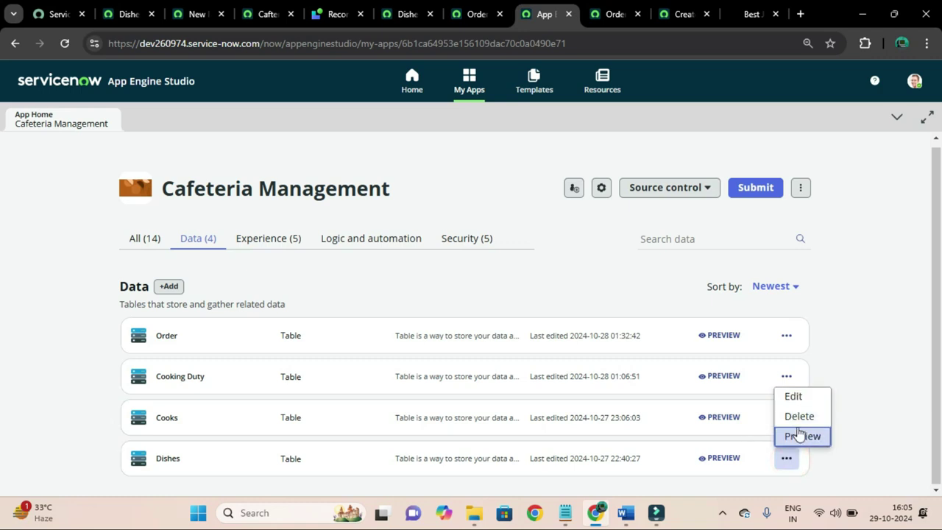
pyautogui.click(801, 436)
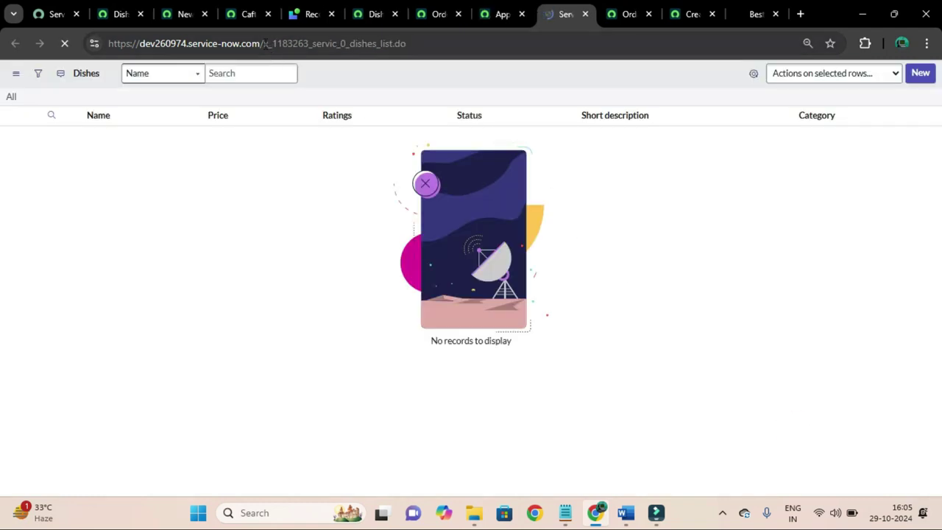
pyautogui.moveTo(263, 43); pyautogui.dragTo(371, 46)
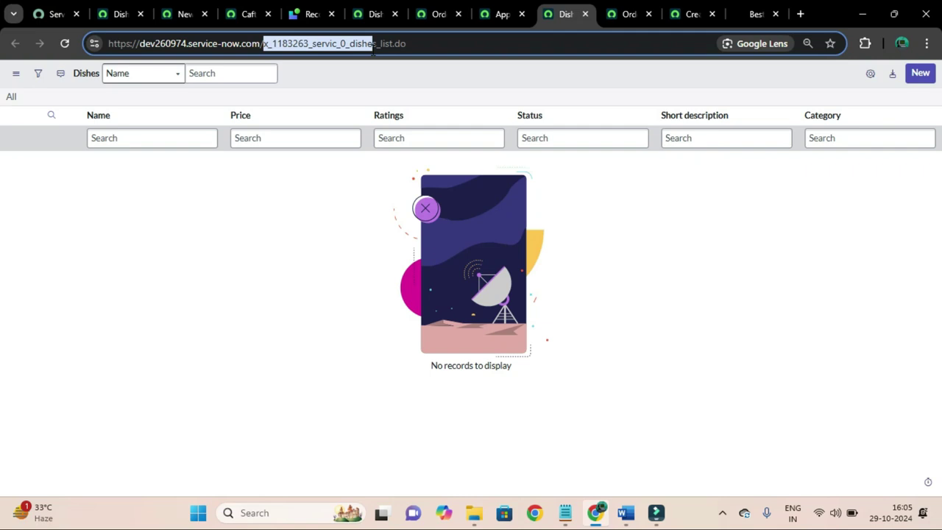
# - Back in the JSON editor, set the Add New Dish entry's routeInfo and condition tables to "x_1183263_servic_0_dishes"
pyautogui.click(750, 12)
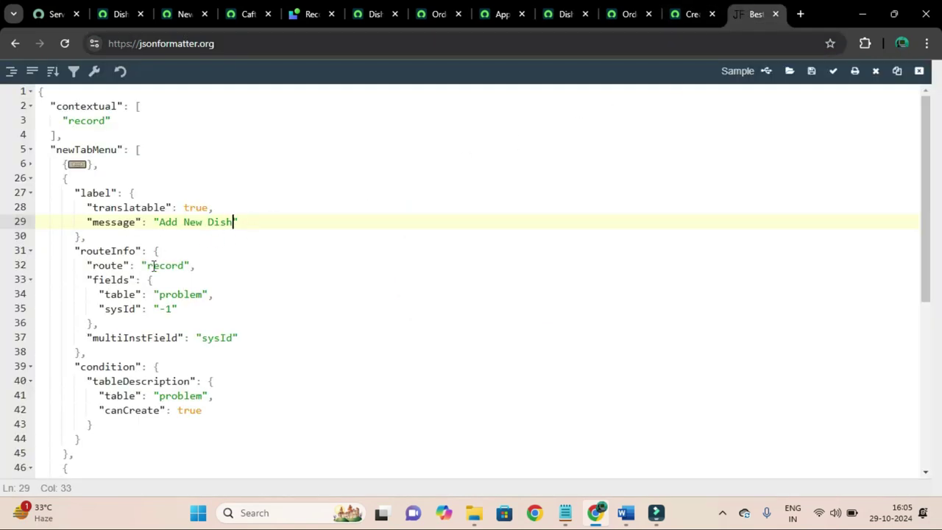
pyautogui.doubleClick(174, 294)
pyautogui.write('x_1183263_servic_0_dishes')
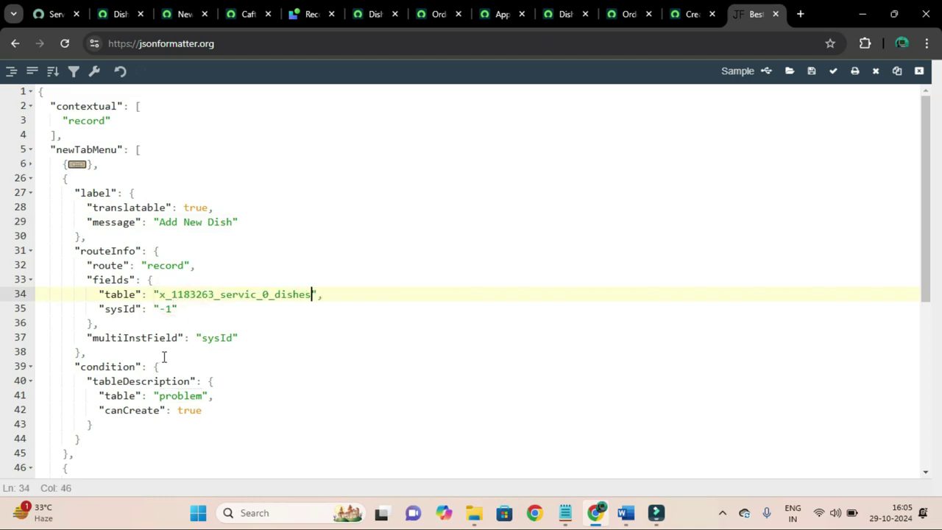
pyautogui.scroll(-1, 164, 348)
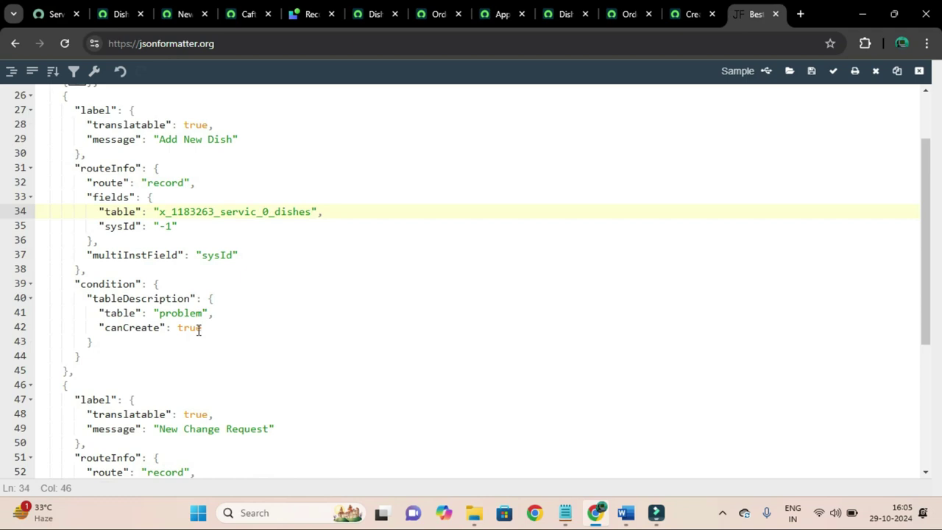
pyautogui.doubleClick(177, 312)
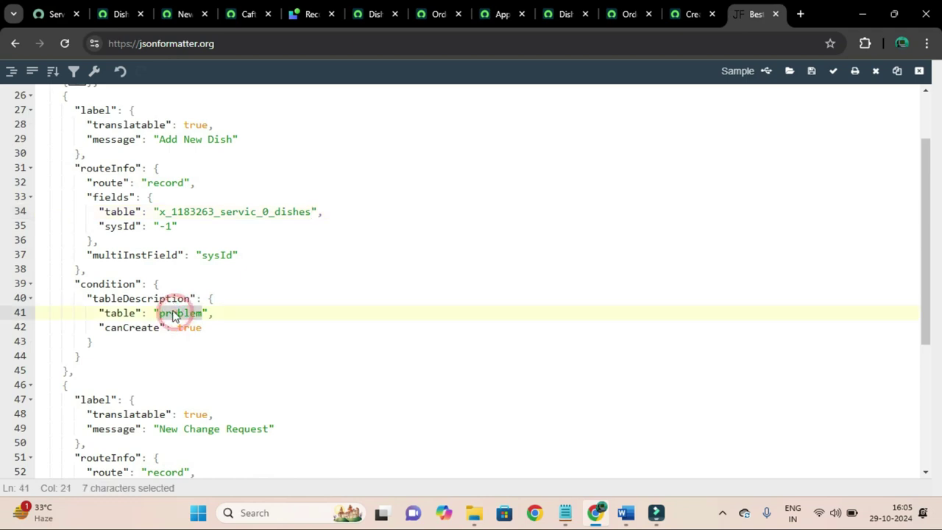
pyautogui.write('x_1183263_servic_0_dishes')
# - Replace the "New Change Request" message in the third newTabMenu entry with "Register Cook"
pyautogui.scroll(-1, 179, 332)
pyautogui.scroll(-1, 179, 331)
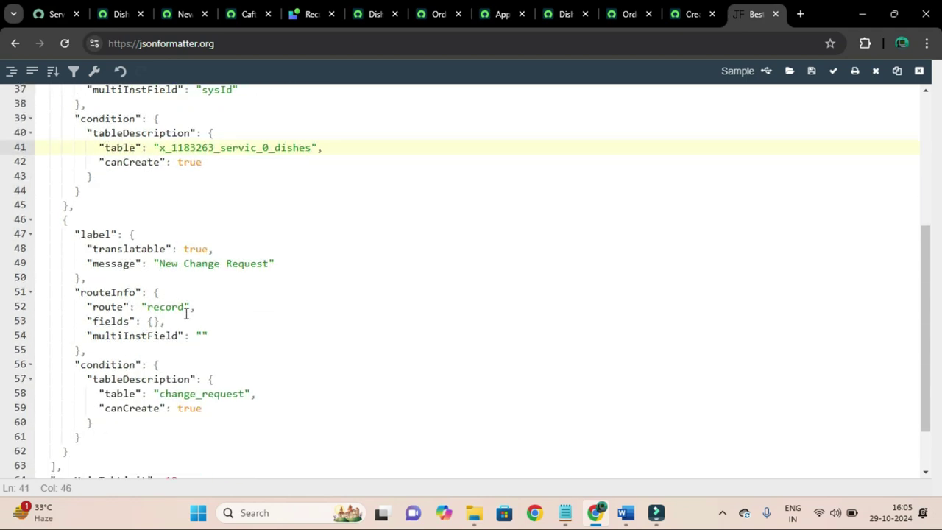
pyautogui.scroll(3, 216, 257)
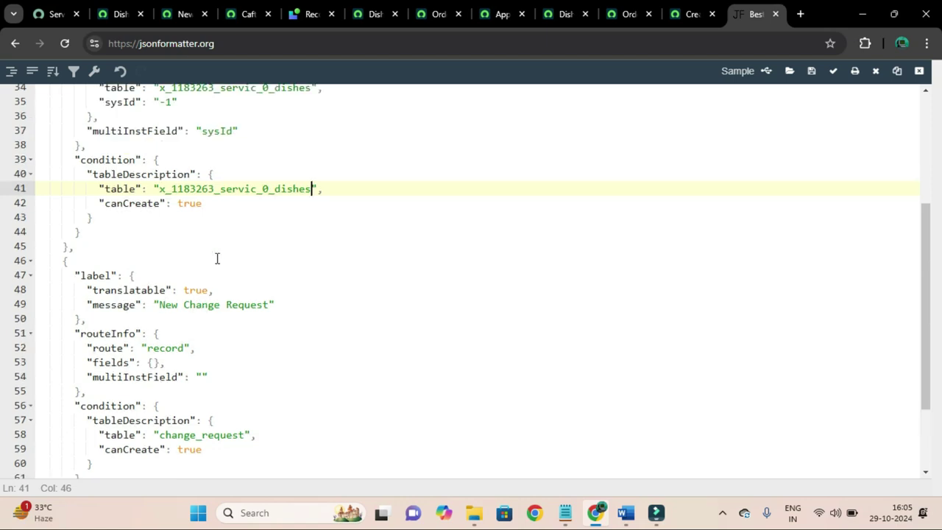
pyautogui.scroll(-1, 218, 257)
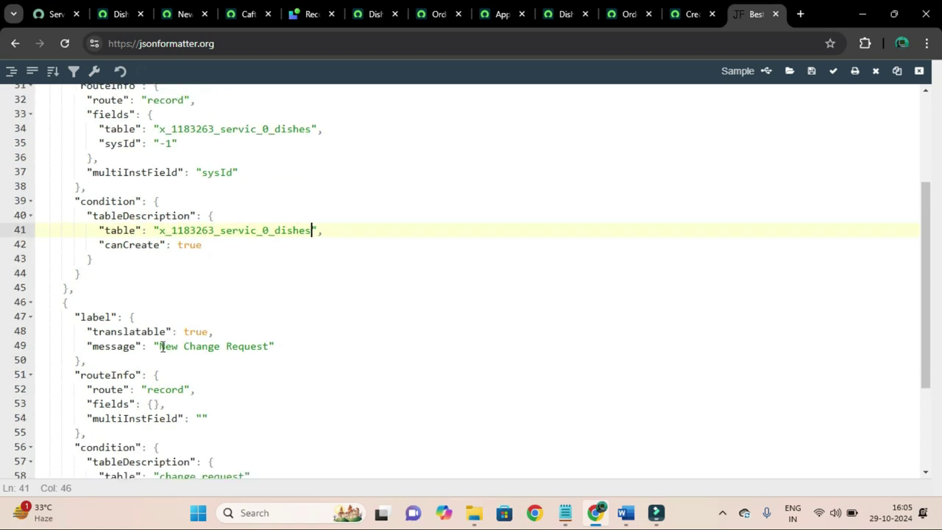
pyautogui.moveTo(158, 346); pyautogui.dragTo(272, 346)
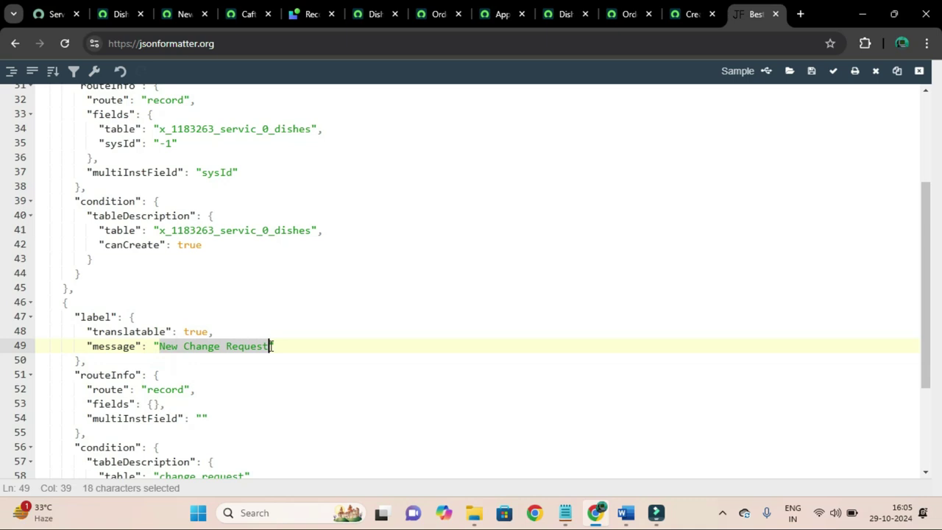
pyautogui.press('BackSpace')
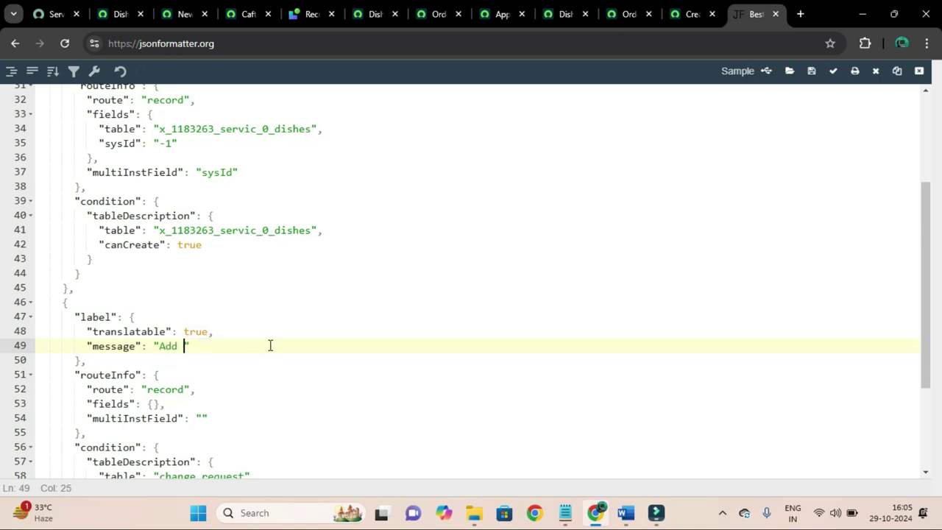
pyautogui.write('Add N')
pyautogui.press('BackSpace')
pyautogui.press('BackSpace')
pyautogui.press('BackSpace')
pyautogui.press('BackSpace')
pyautogui.press('BackSpace')
pyautogui.write('Register Cook')
# - Collapse the third newTabMenu entry, Register Cook, and delete it together with the comma preceding it
pyautogui.scroll(-1, 270, 345)
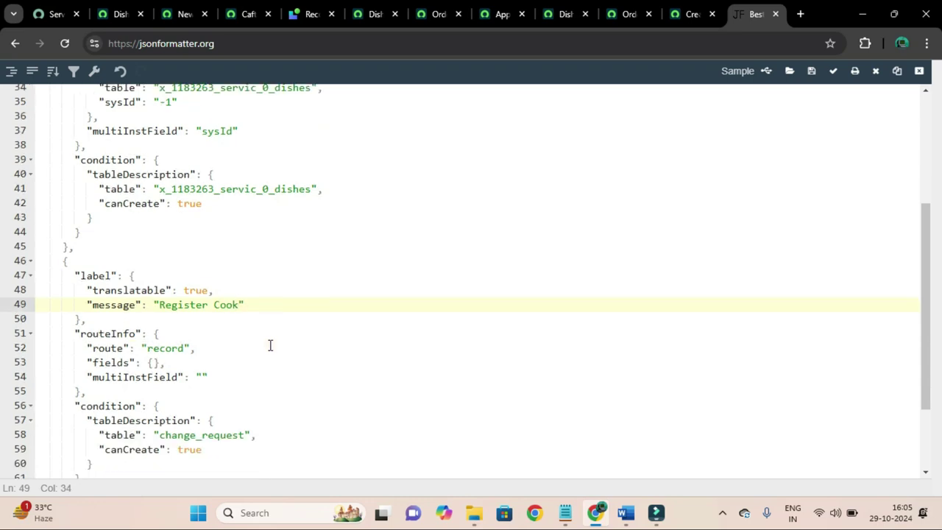
pyautogui.scroll(-2, 270, 346)
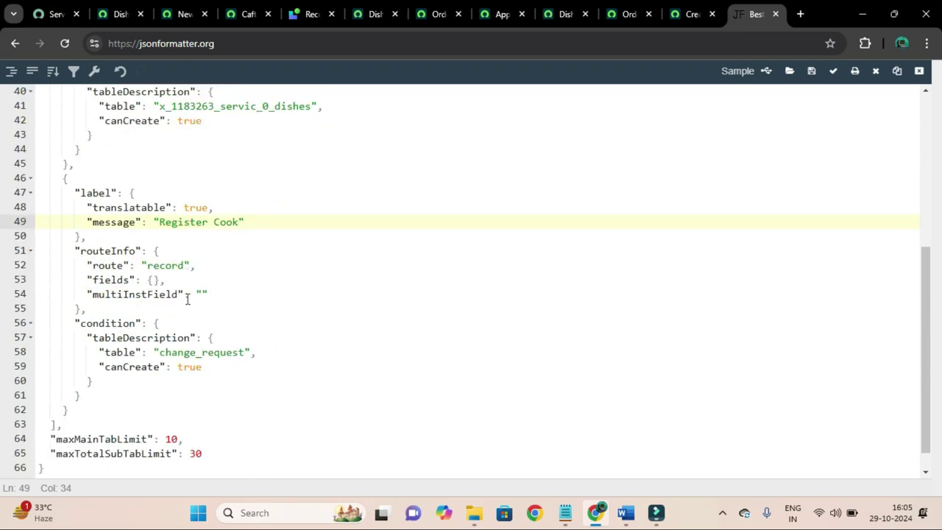
pyautogui.scroll(6, 173, 272)
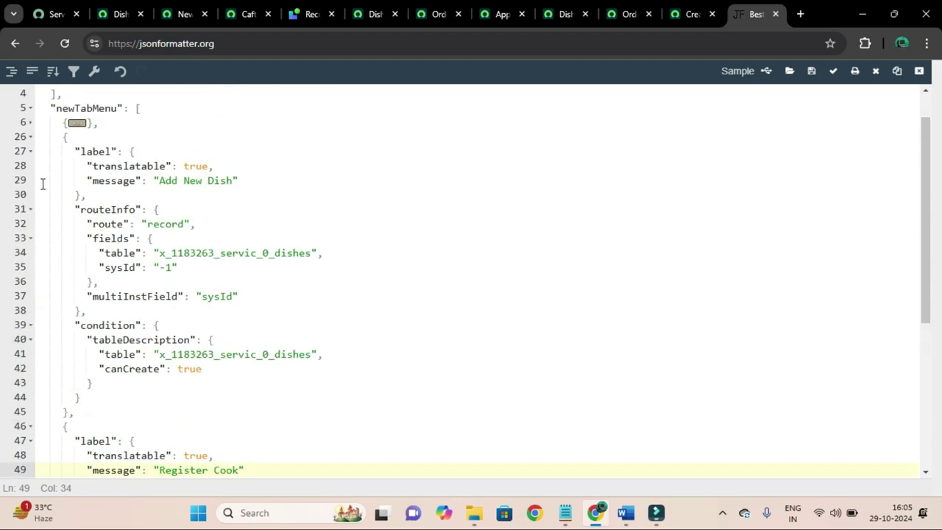
pyautogui.scroll(1, 62, 263)
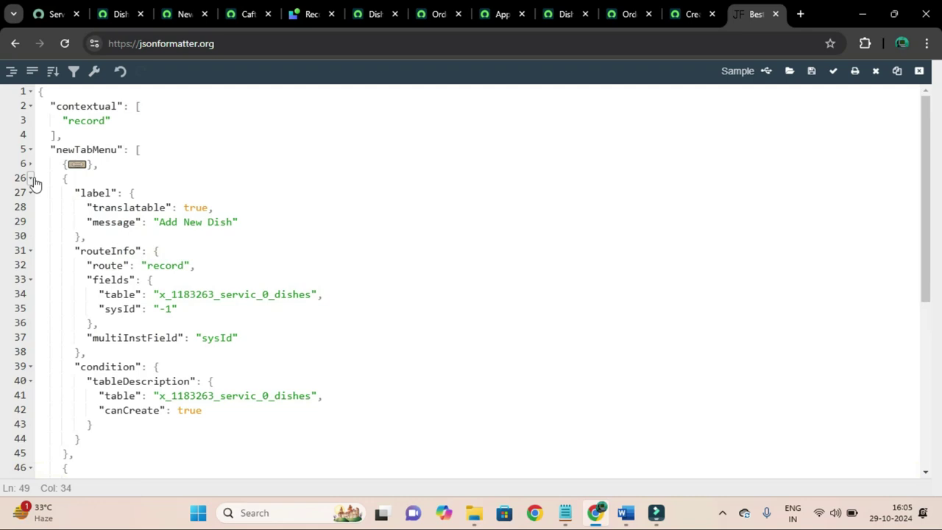
pyautogui.scroll(-6, 67, 259)
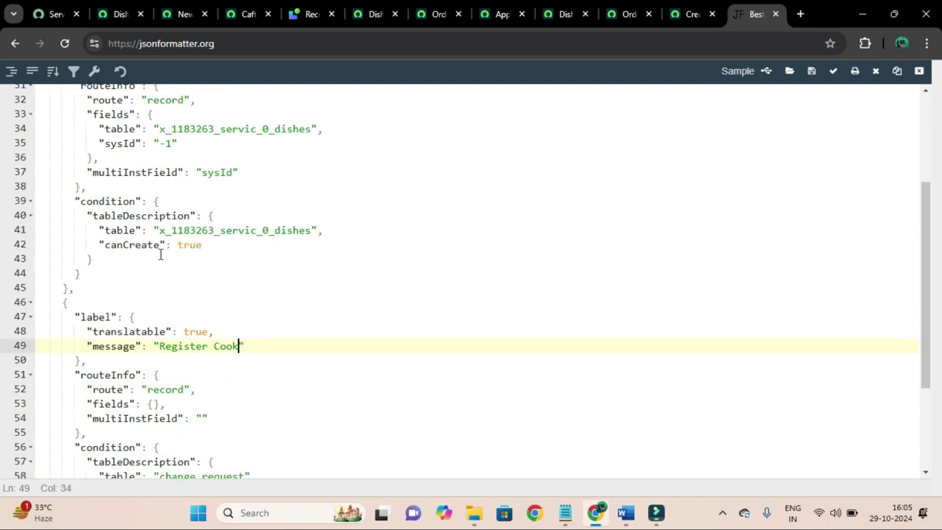
pyautogui.click(31, 235)
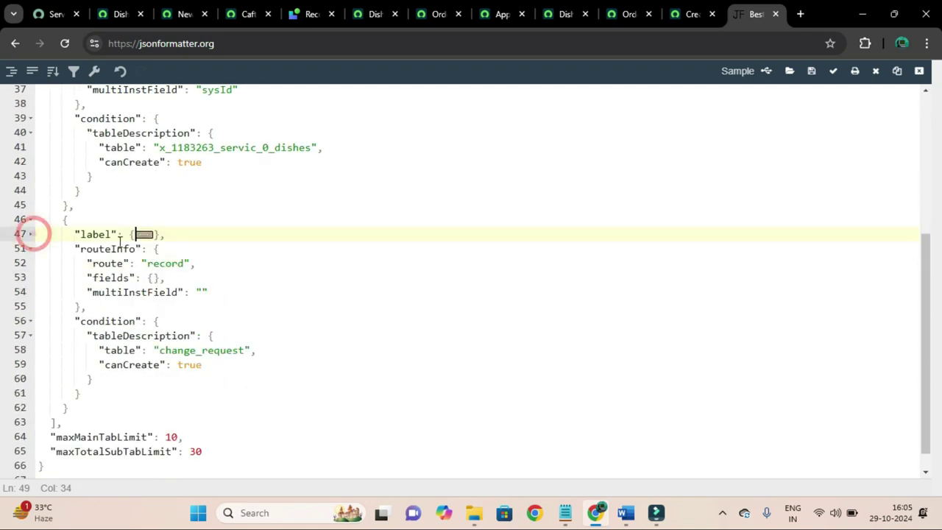
pyautogui.click(30, 219)
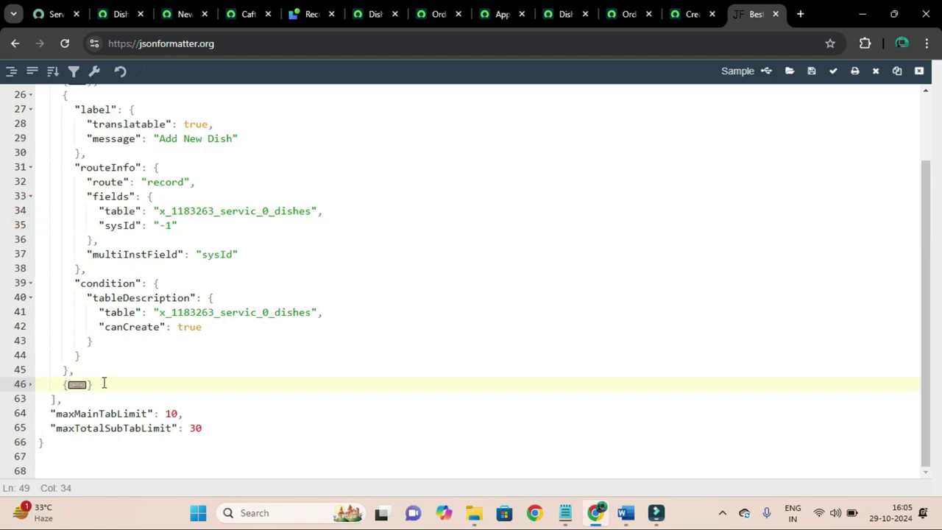
pyautogui.moveTo(103, 382); pyautogui.dragTo(66, 371)
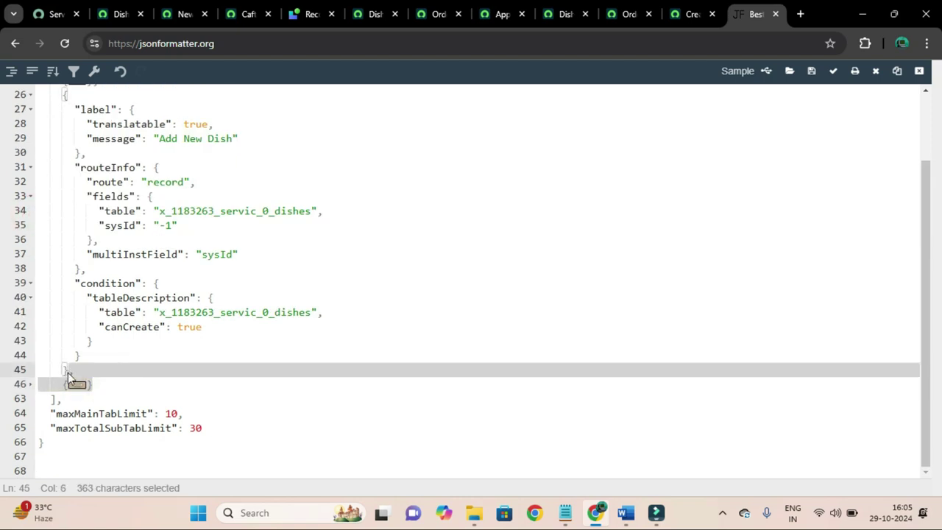
pyautogui.press('Delete')
pyautogui.scroll(2, 180, 307)
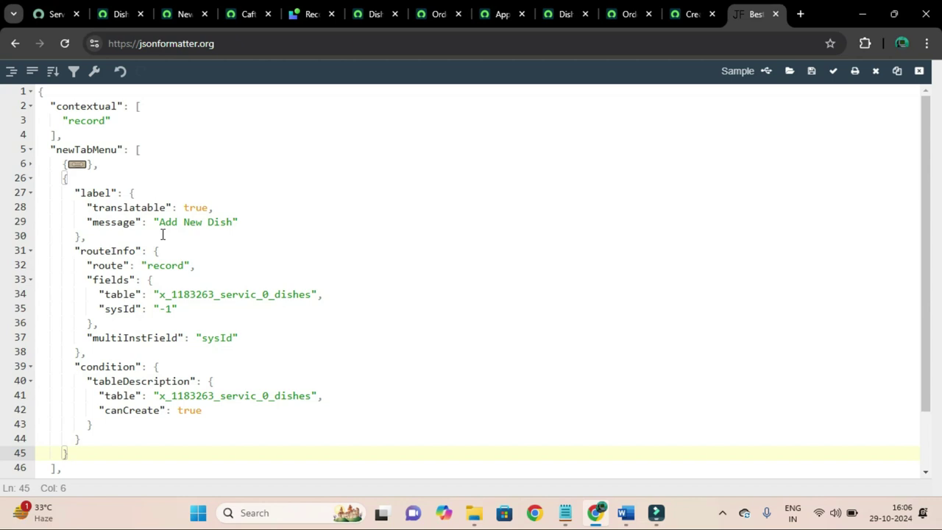
# - Review the Order Food entry of newTabMenu, leaving both it and the Add New Dish entry collapsed
pyautogui.click(30, 178)
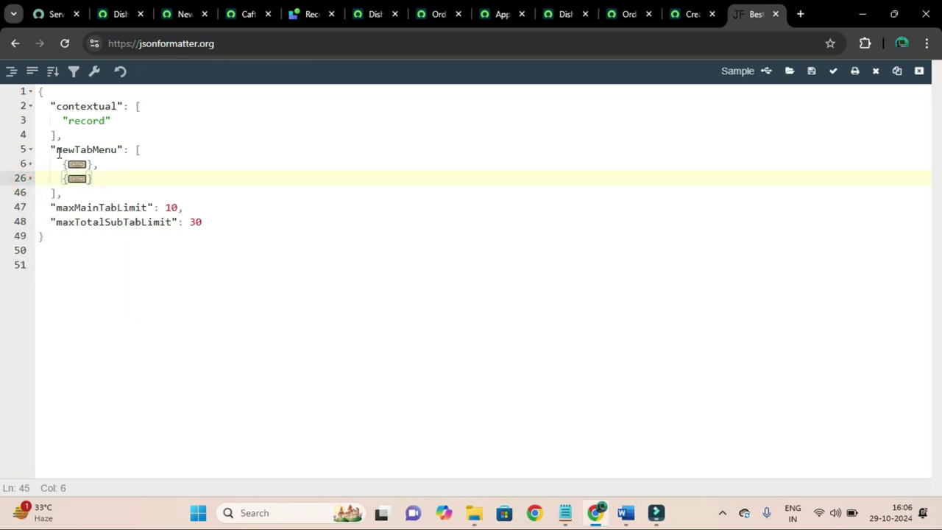
pyautogui.click(30, 164)
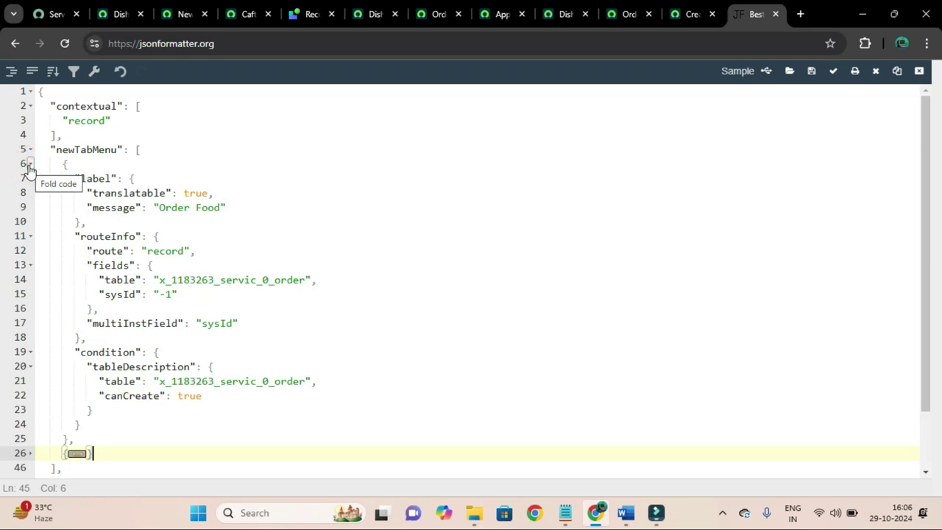
pyautogui.click(29, 164)
pyautogui.click(81, 251)
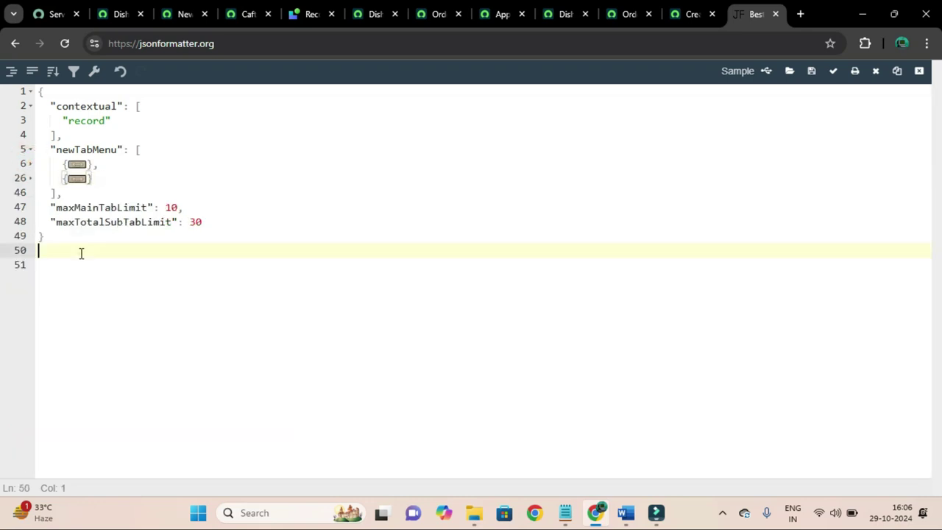
# - Copy the entire JSON and paste it into the Value field of the new chrome_tab UX Page Property record
pyautogui.hotkey('ctrl', 'a')
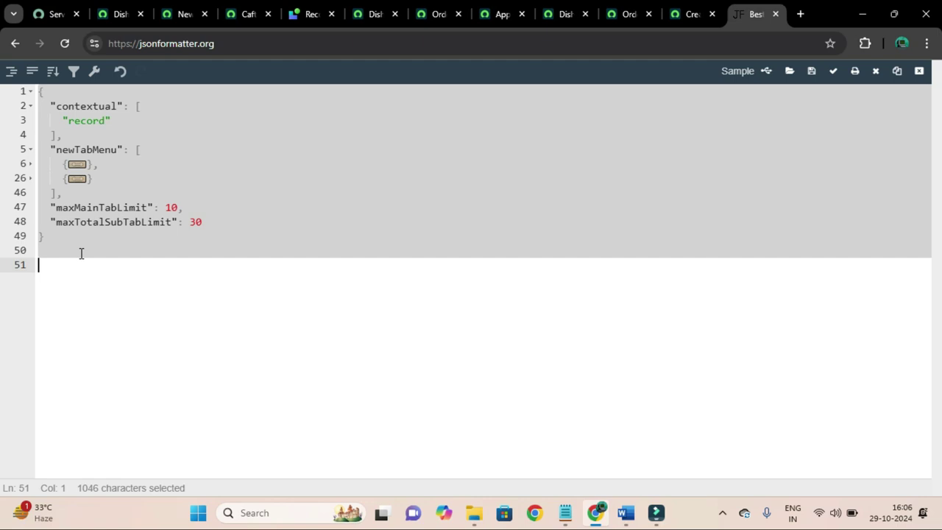
pyautogui.click(185, 13)
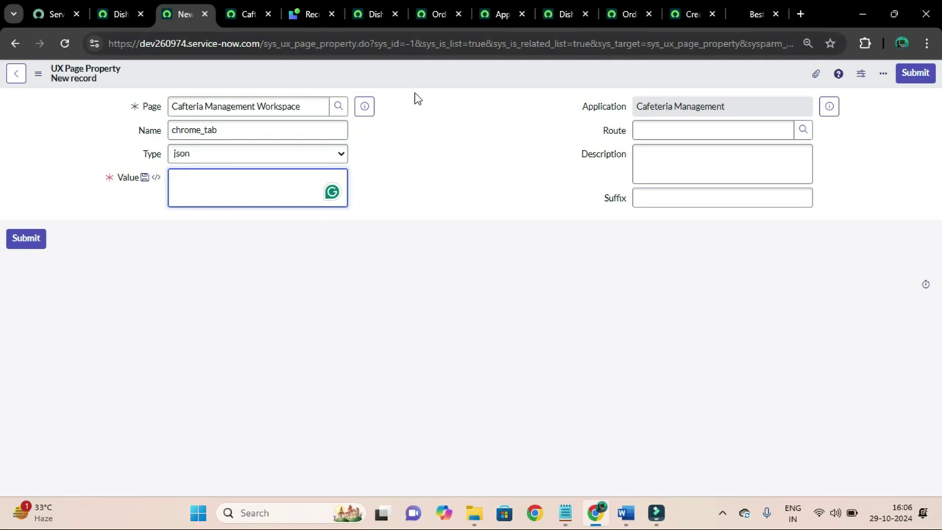
pyautogui.click(236, 189)
pyautogui.hotkey('ctrl', 'v')
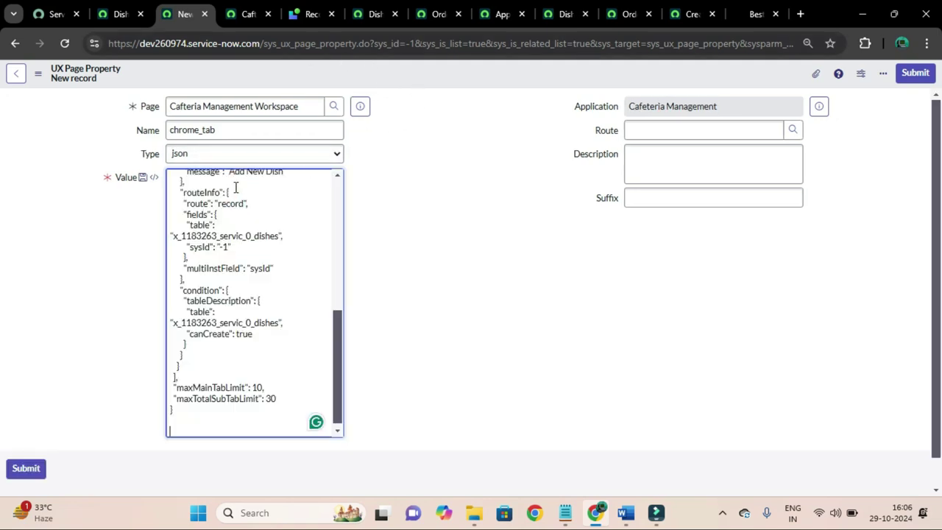
# - Copy the property's name, "chrome_tab", into its Suffix field and submit the new UX Page Property record
pyautogui.click(222, 130)
pyautogui.doubleClick(221, 130)
pyautogui.hotkey('ctrl', 'c')
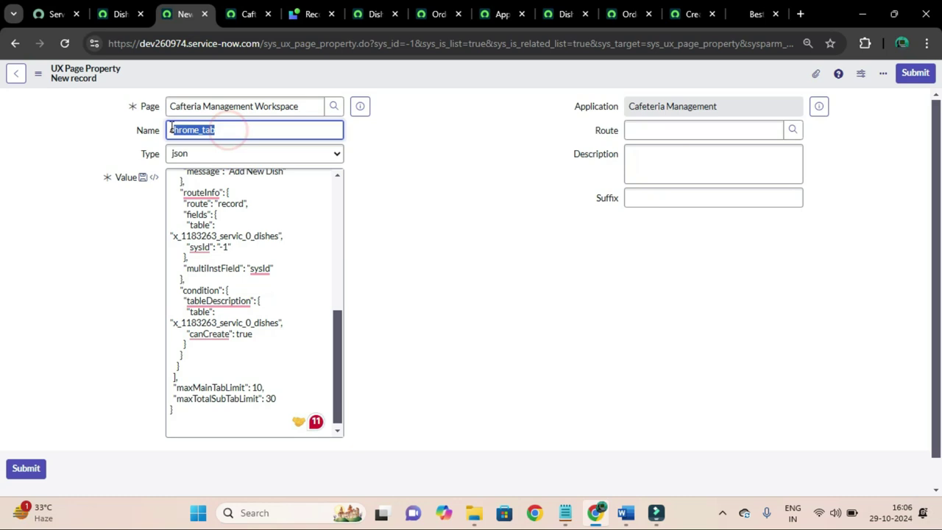
pyautogui.click(631, 196)
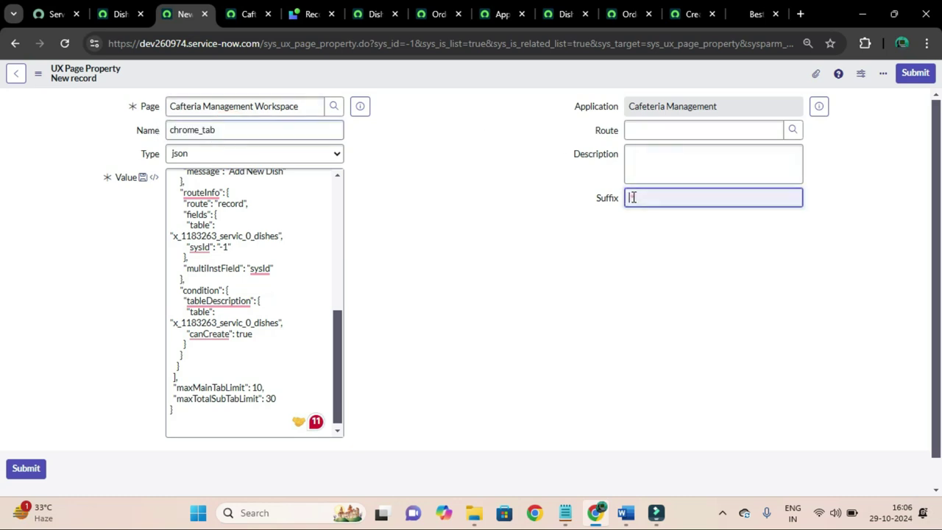
pyautogui.hotkey('ctrl', 'v')
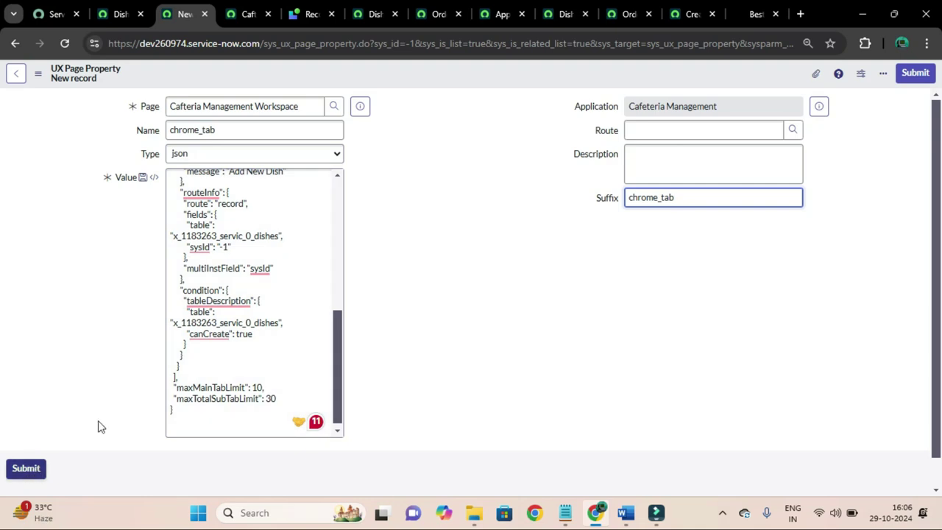
pyautogui.click(326, 326)
pyautogui.hotkey('ctrl', 'a')
pyautogui.click(27, 468)
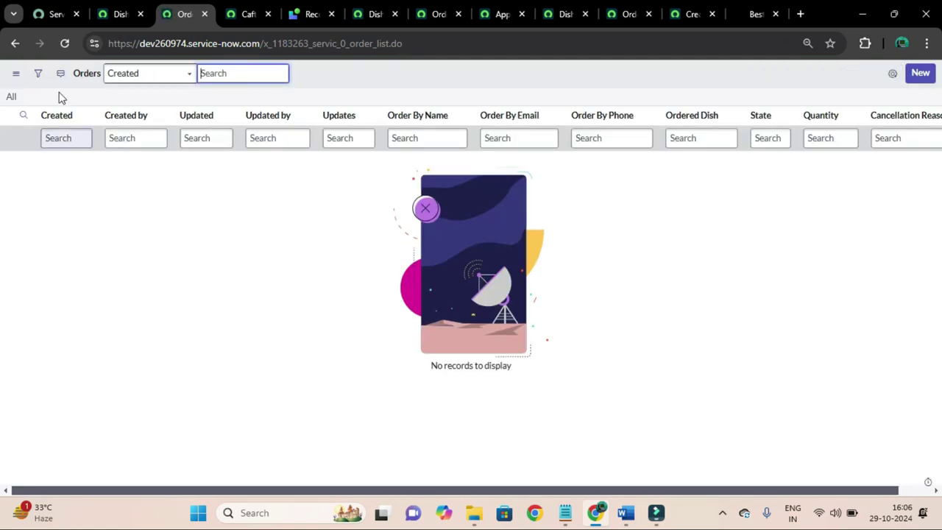
# - Return to the Cafteria Management Workspace UX Application record and check its UX Page Properties for chrome_tab
pyautogui.click(13, 45)
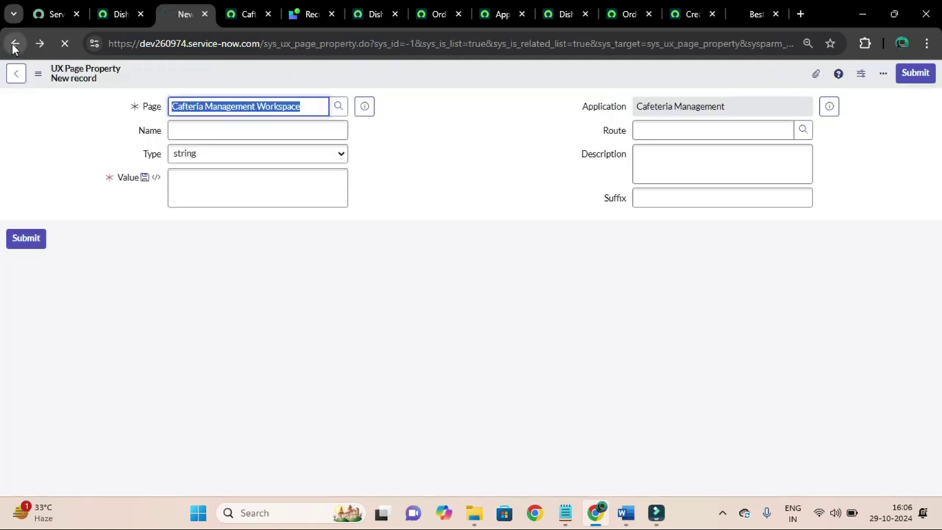
pyautogui.click(13, 45)
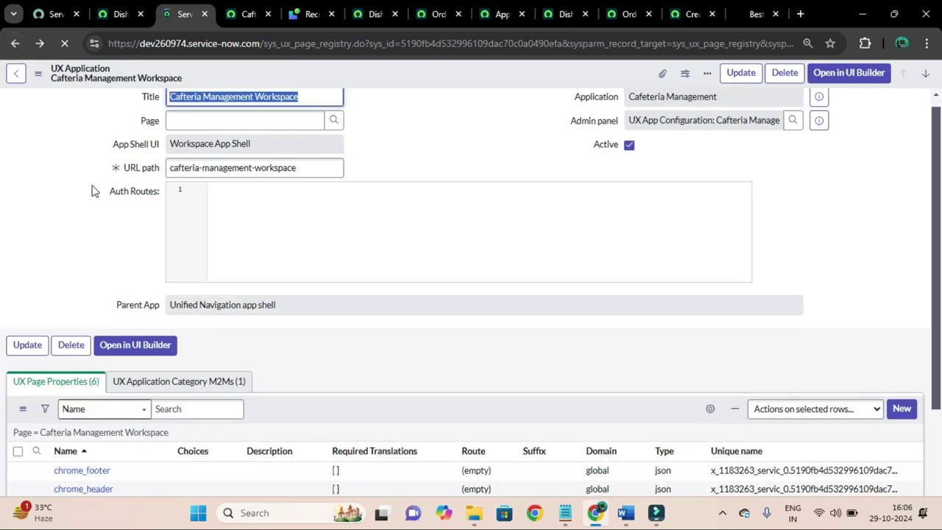
pyautogui.scroll(-2, 92, 189)
pyautogui.scroll(-1, 92, 190)
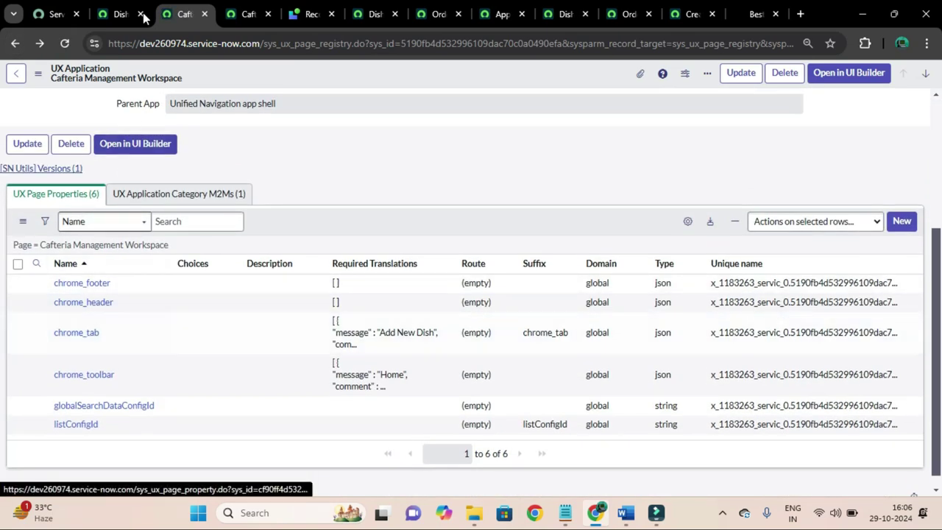
# - Switch to the Cafteria Management Workspace, open its Home page and unpin the All navigation menu
pyautogui.click(122, 13)
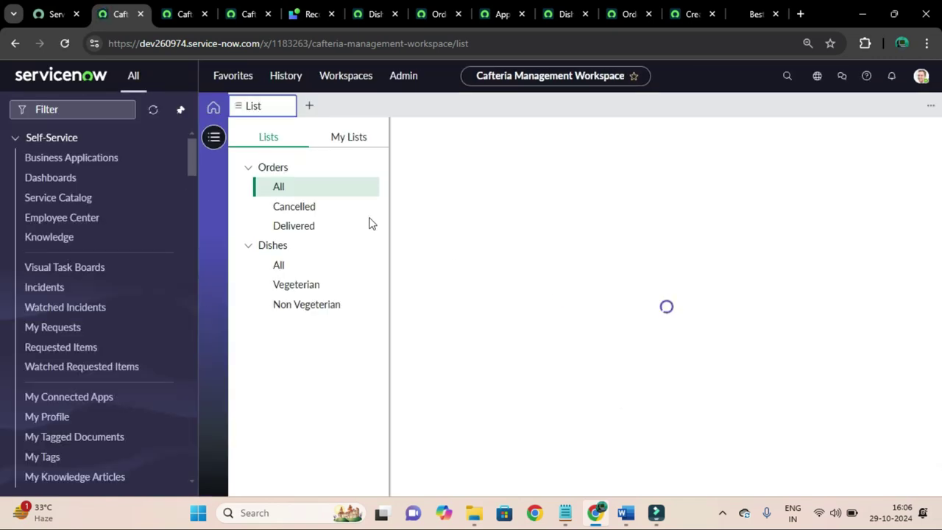
pyautogui.click(213, 107)
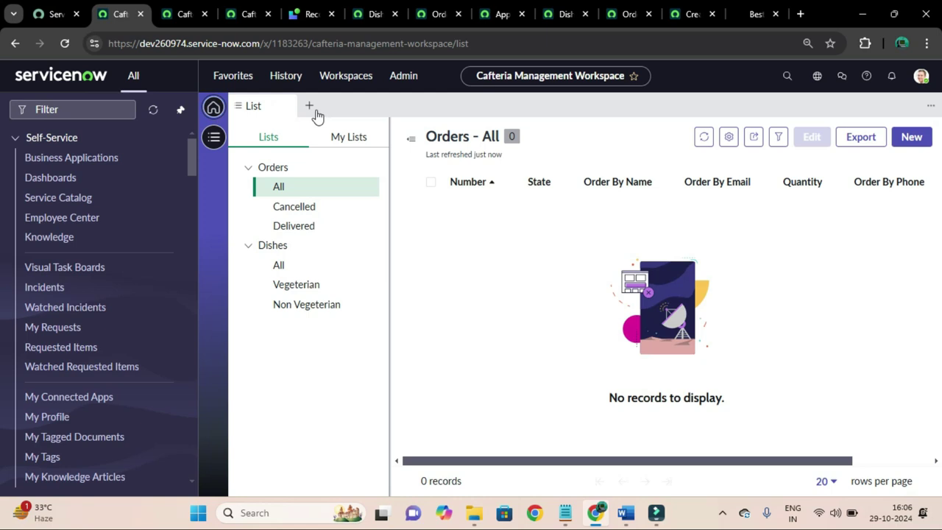
pyautogui.click(180, 109)
pyautogui.click(381, 111)
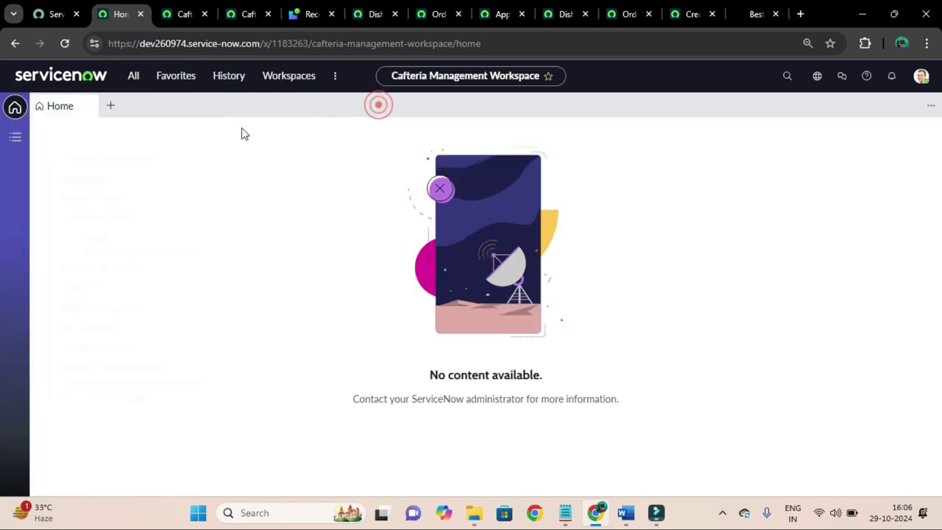
# - Open an Order Food form from the workspace's new-tab menu and bring up the menu again for Add New Dish
pyautogui.click(110, 109)
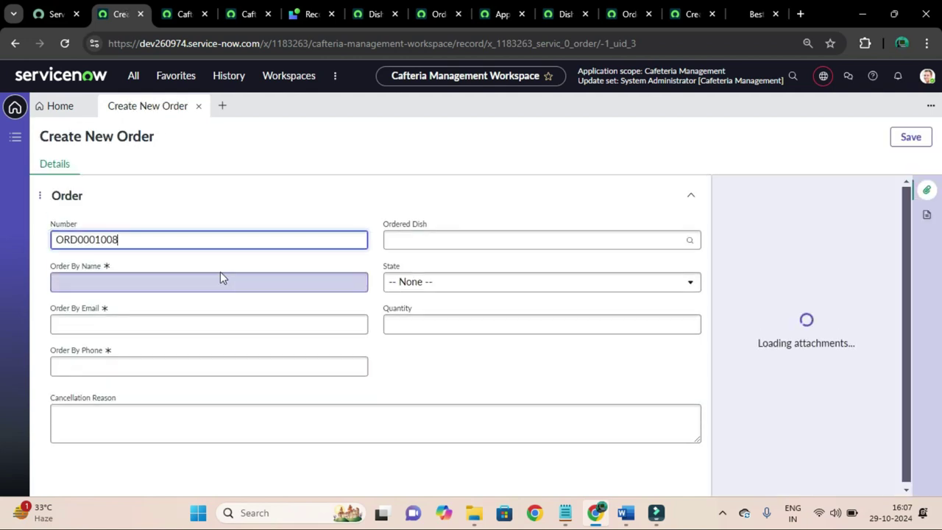
pyautogui.click(222, 106)
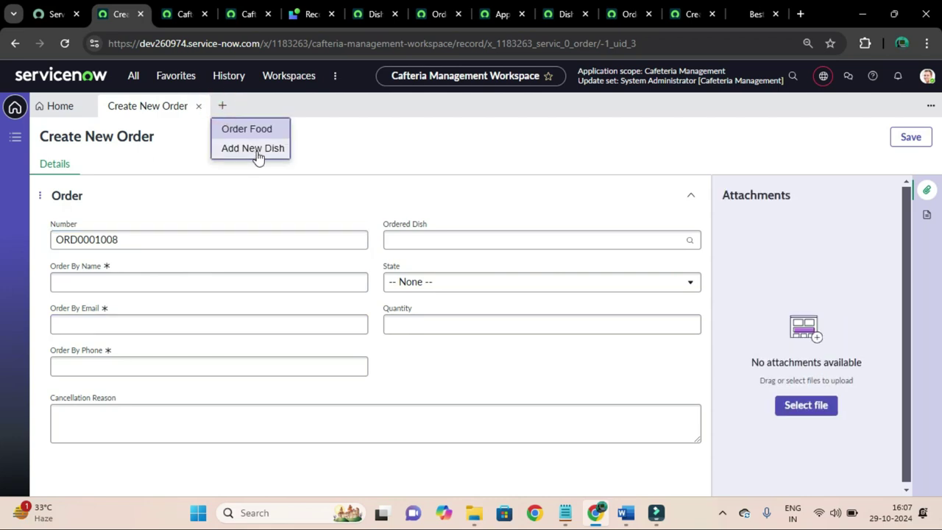